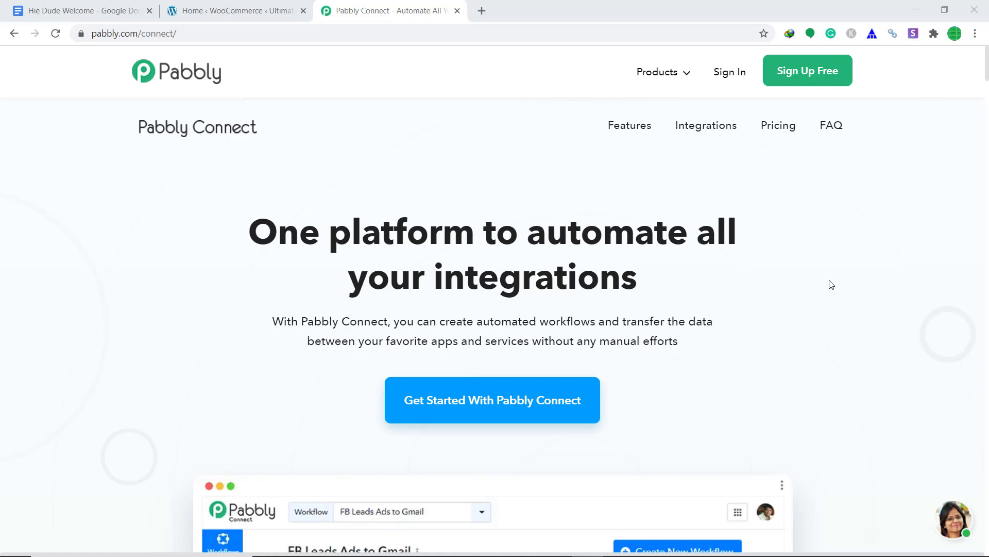
Sign in to Pabbly and open the Connect application's dashboard
left_click(100, 9)
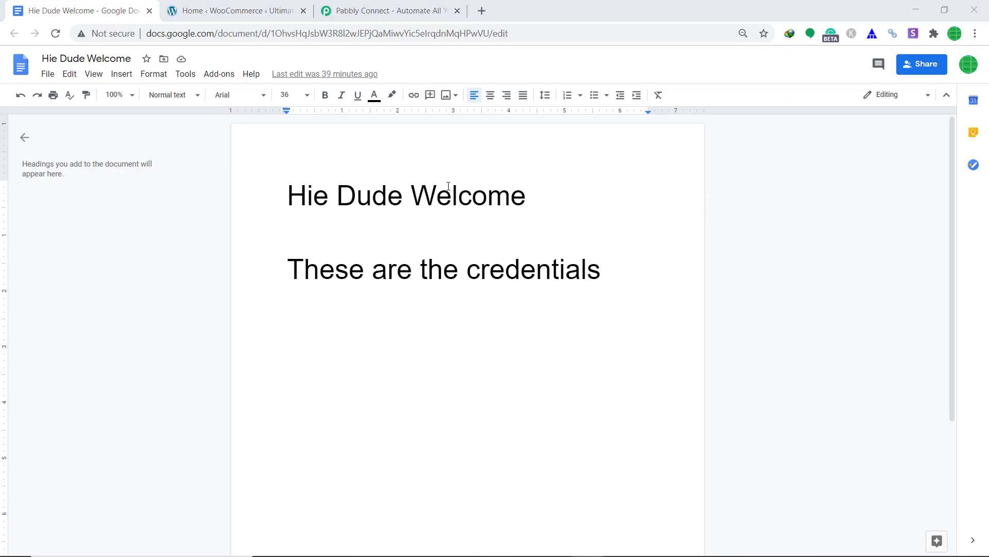
left_click(371, 6)
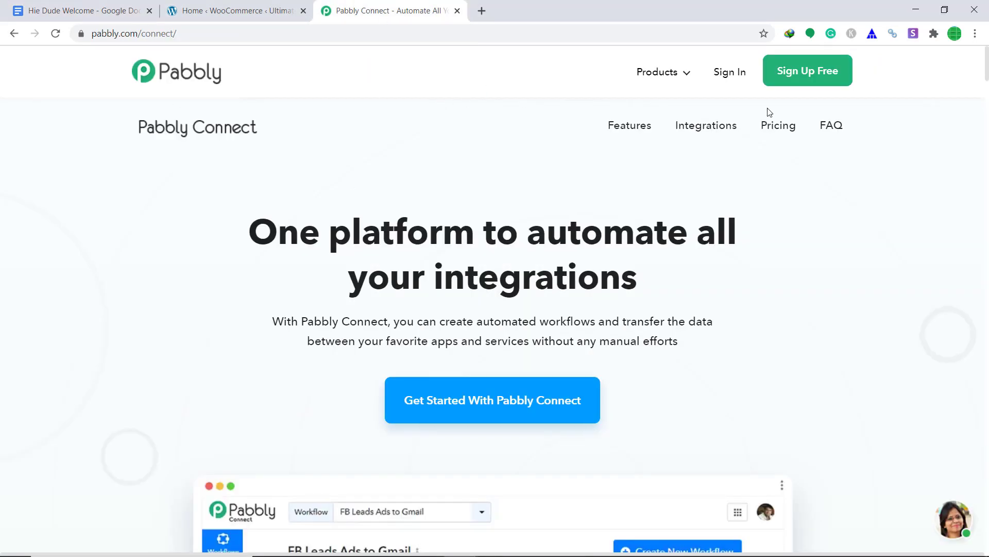
left_click(728, 78)
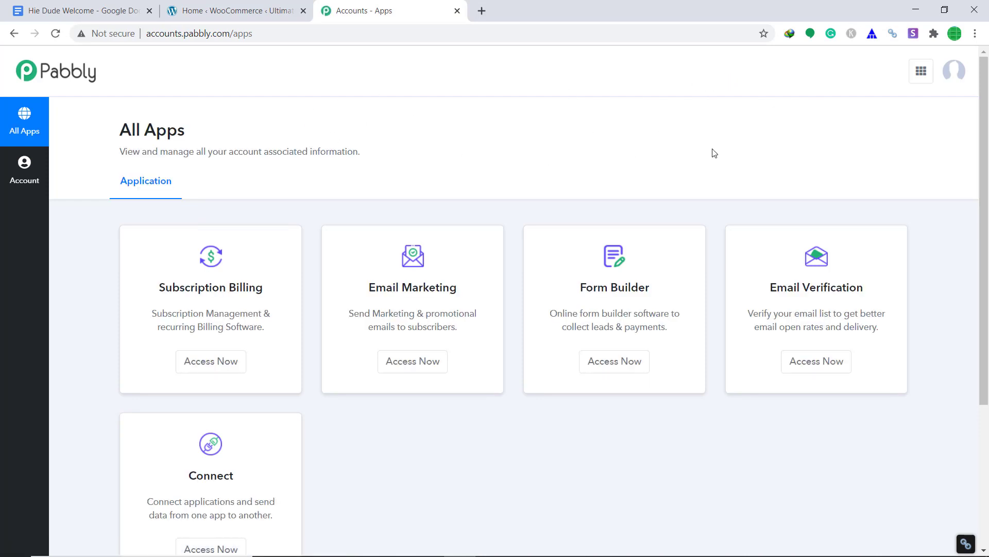
scroll(641, 144, "down", 3)
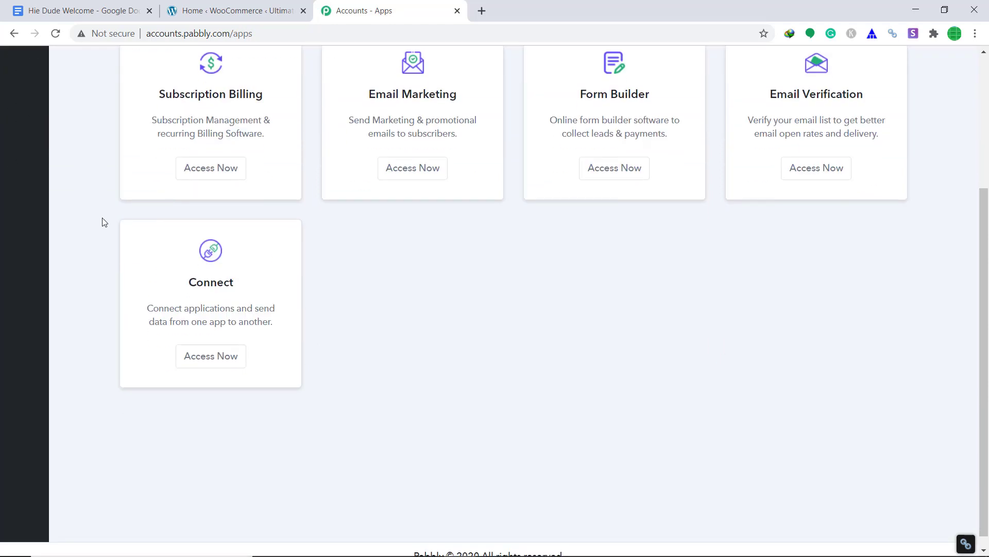
left_click(221, 357)
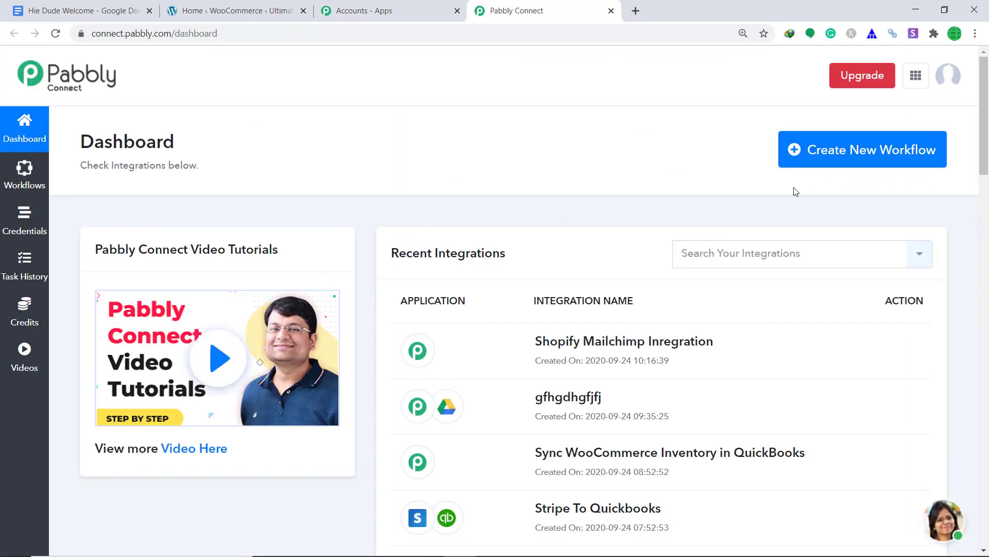
Create a new workflow named "WooCommerce to Google Drive"
left_click(904, 161)
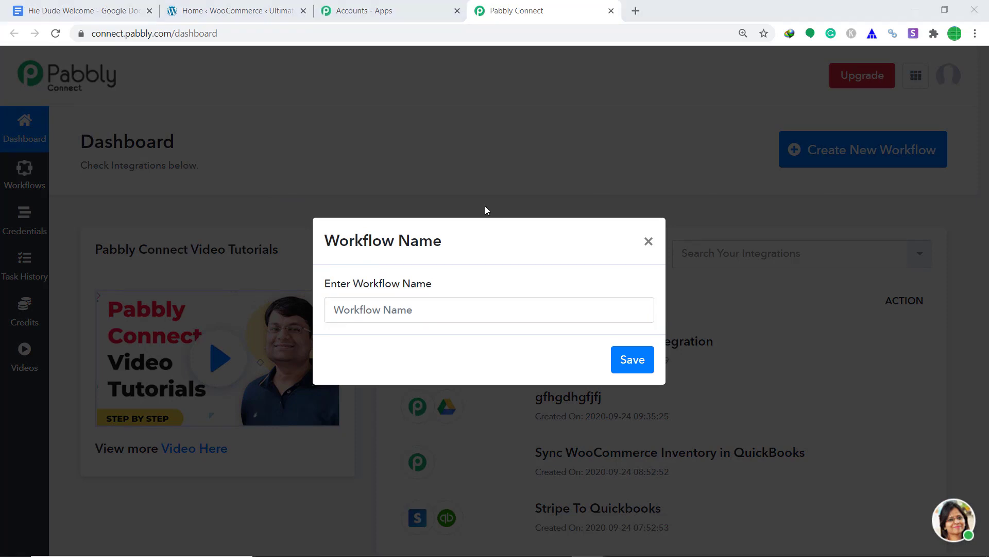
left_click(495, 310)
type("Wo")
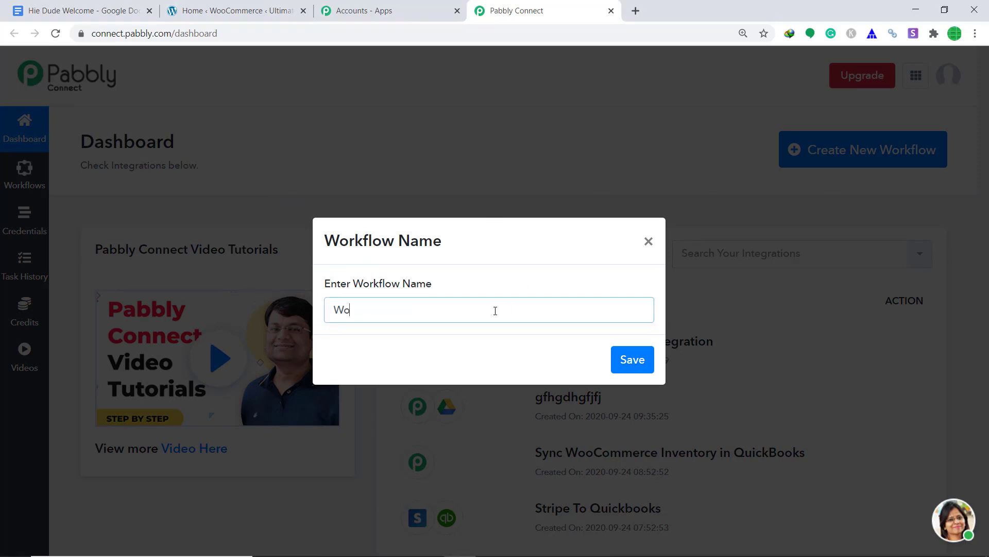
type("oCommerce to")
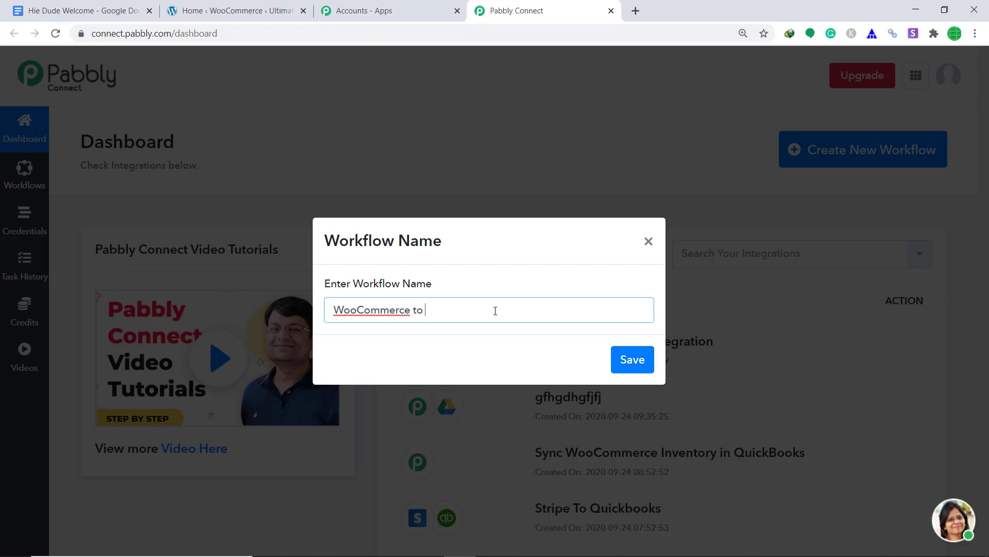
type(" Google Drive")
left_click(639, 359)
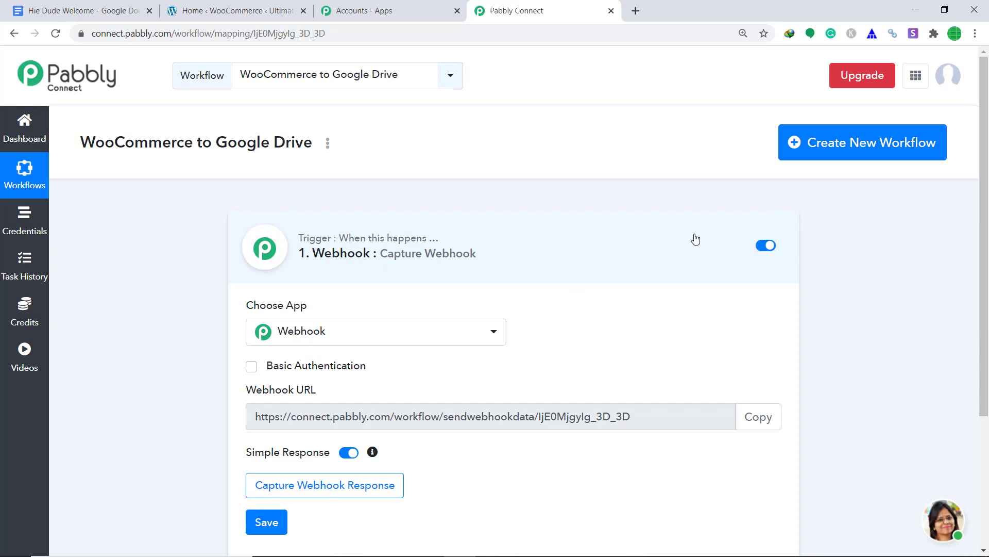
Set the workflow's trigger app to WooCommerce with the New Order Created method
scroll(688, 233, "down", 1)
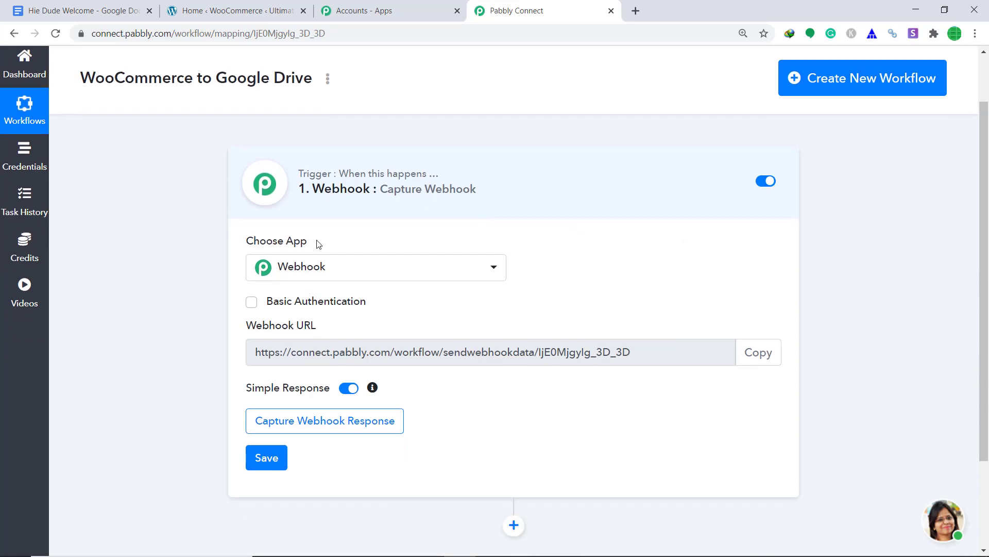
left_click(384, 278)
type("wooc")
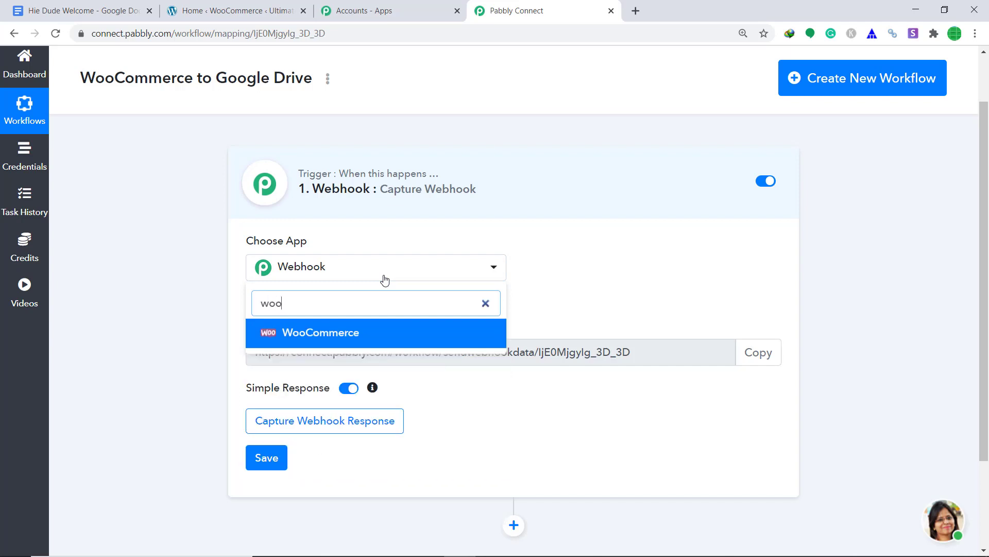
left_click(360, 336)
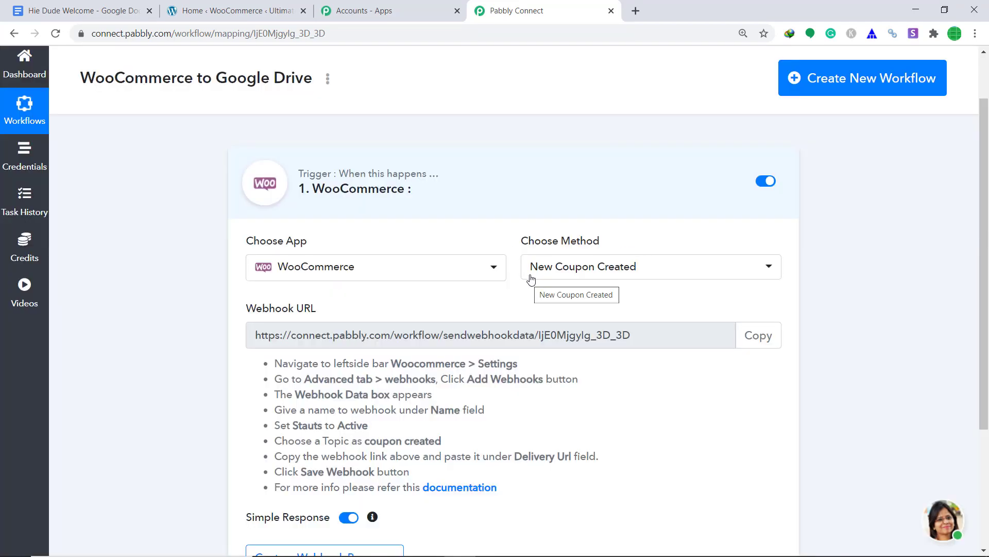
left_click(598, 266)
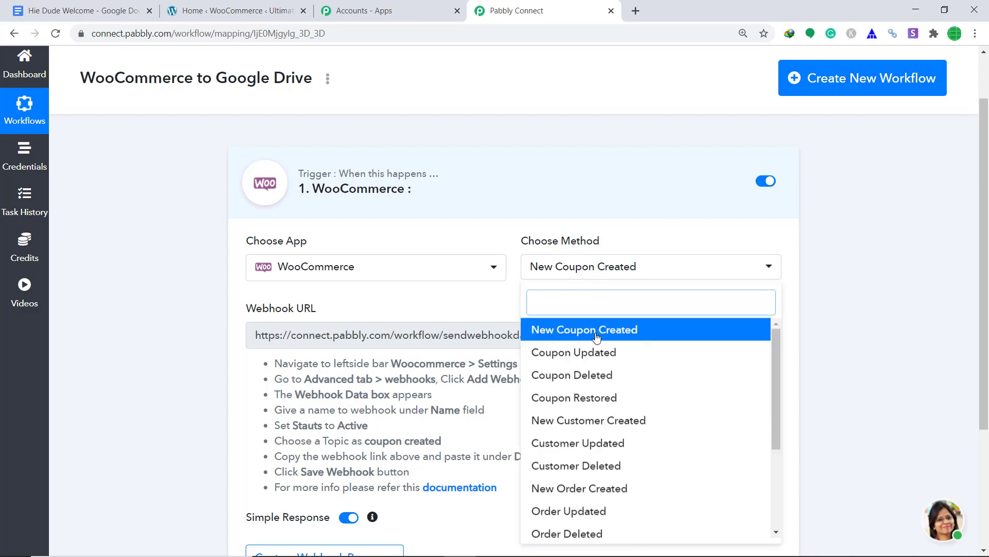
scroll(598, 415, "down", 2)
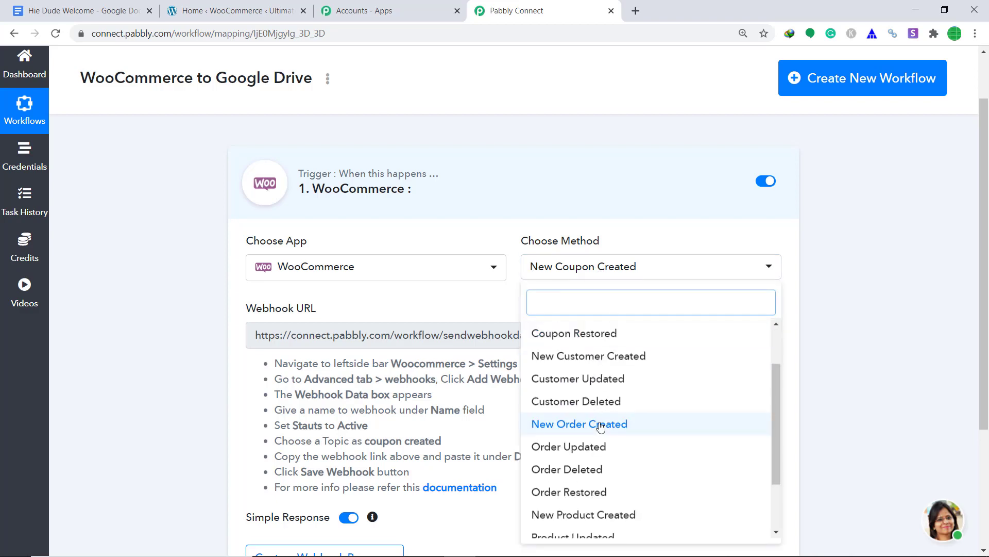
left_click(600, 424)
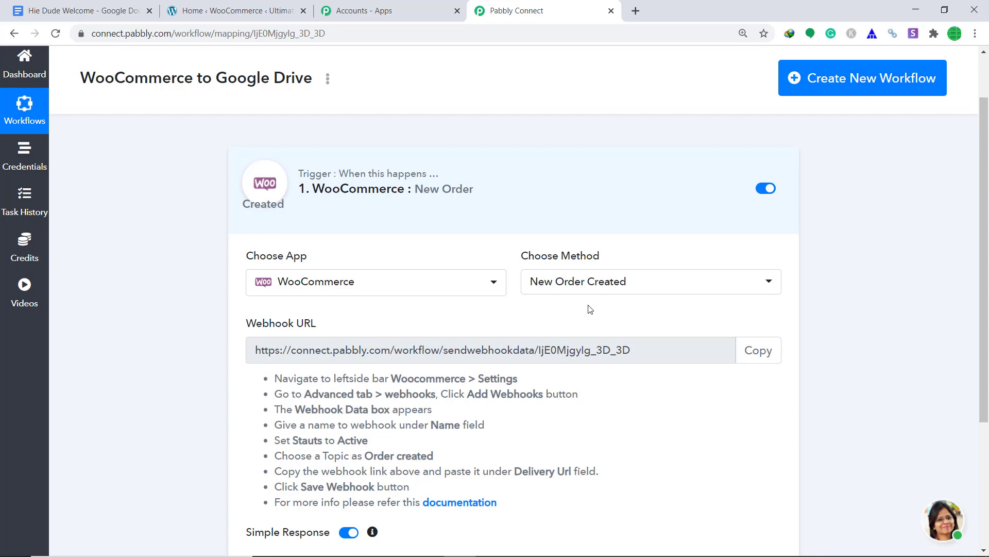
Switch to the WordPress admin and add a new webhook in WooCommerce's advanced settings
left_click(272, 7)
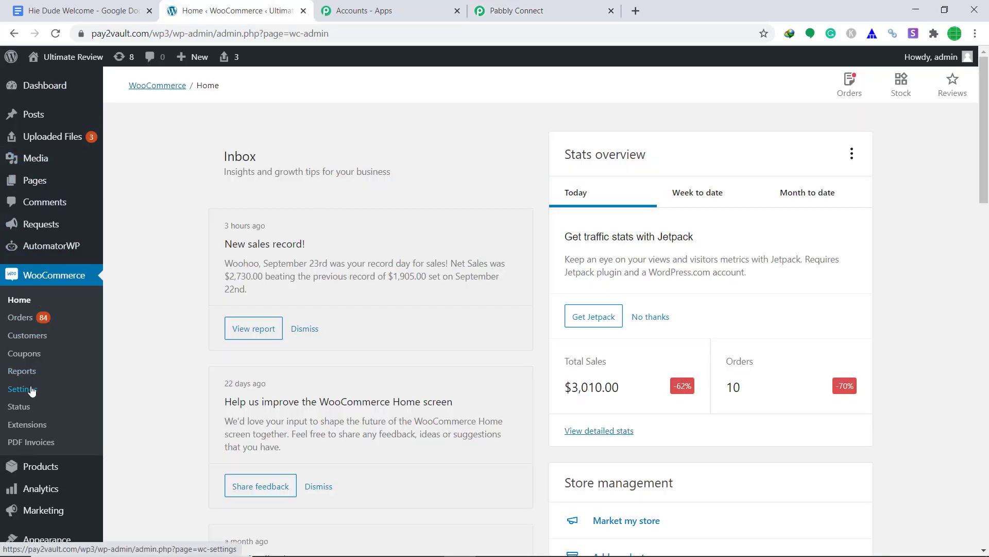
left_click(16, 391)
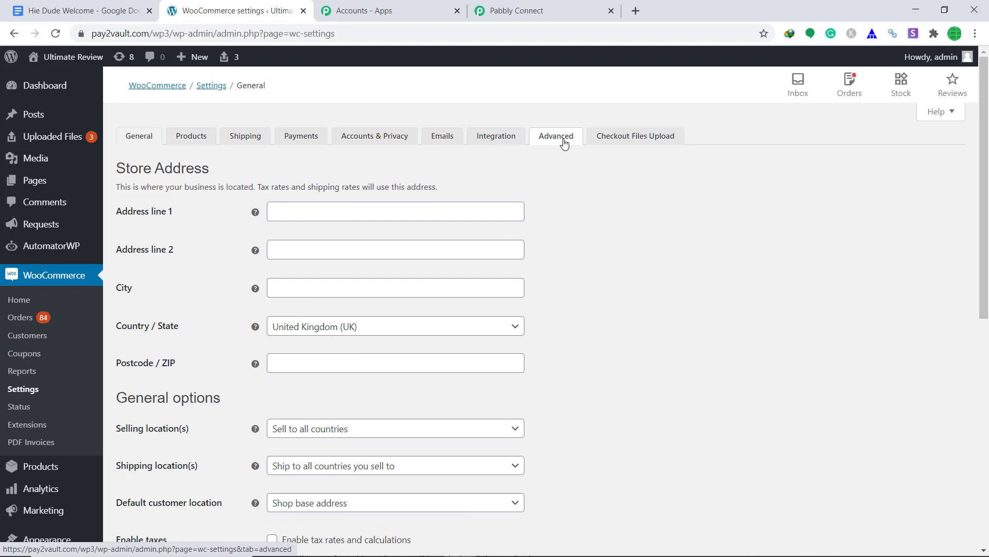
left_click(565, 144)
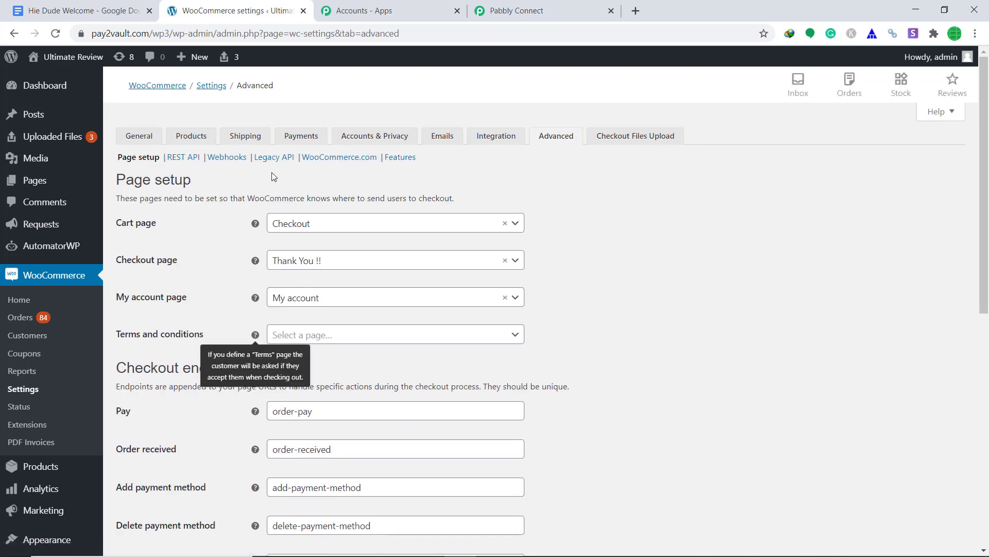
left_click(229, 162)
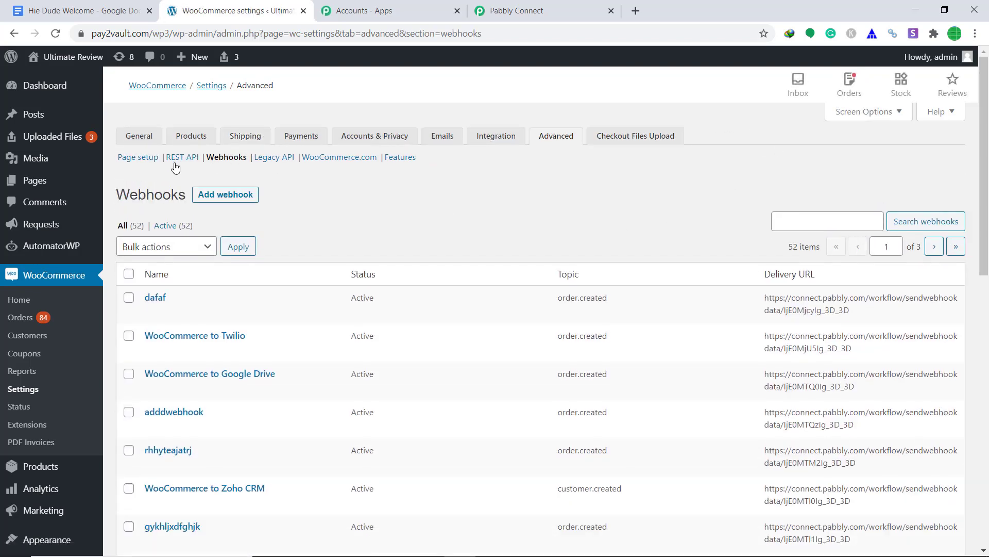
left_click(218, 202)
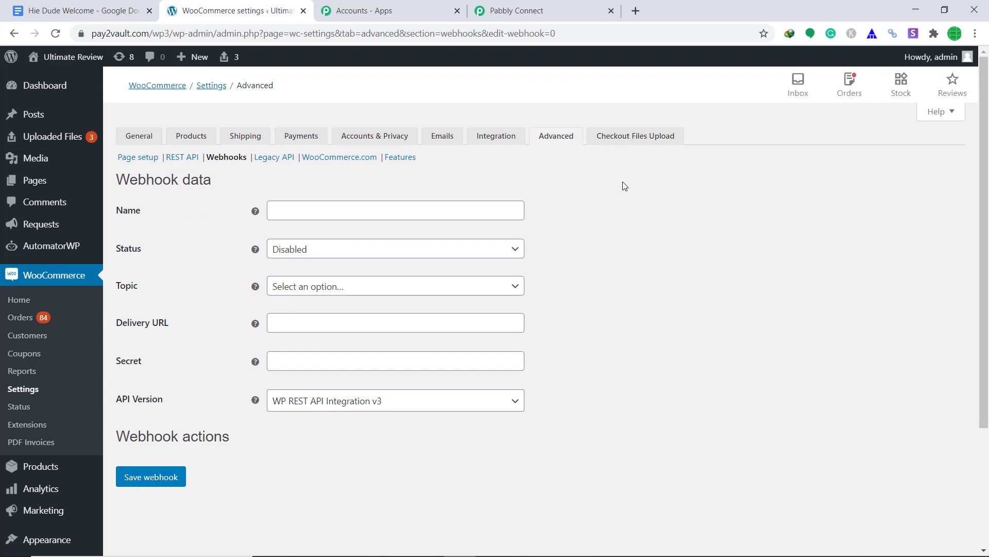
Name the webhook "renwebhook", set its status to Active and its topic to Order created
left_click(498, 214)
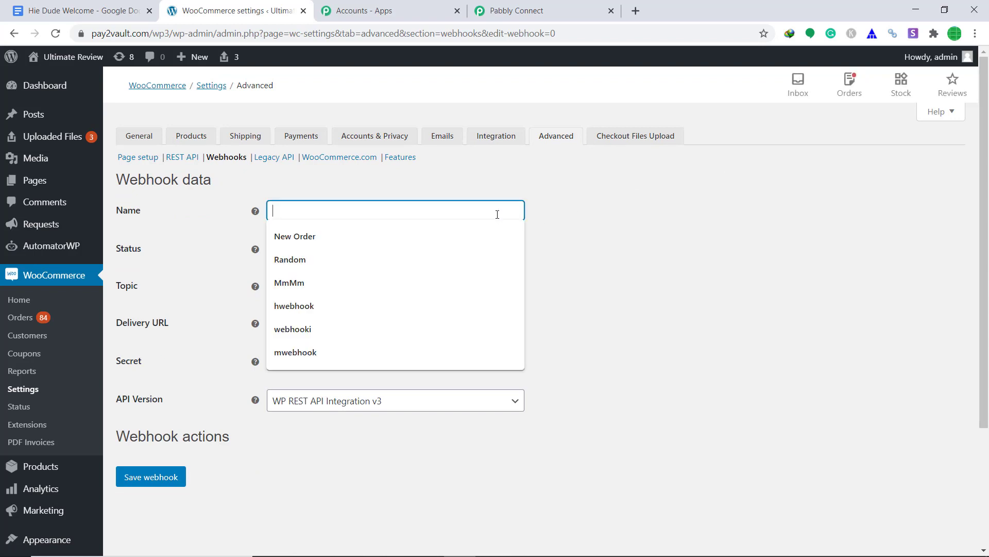
type("re")
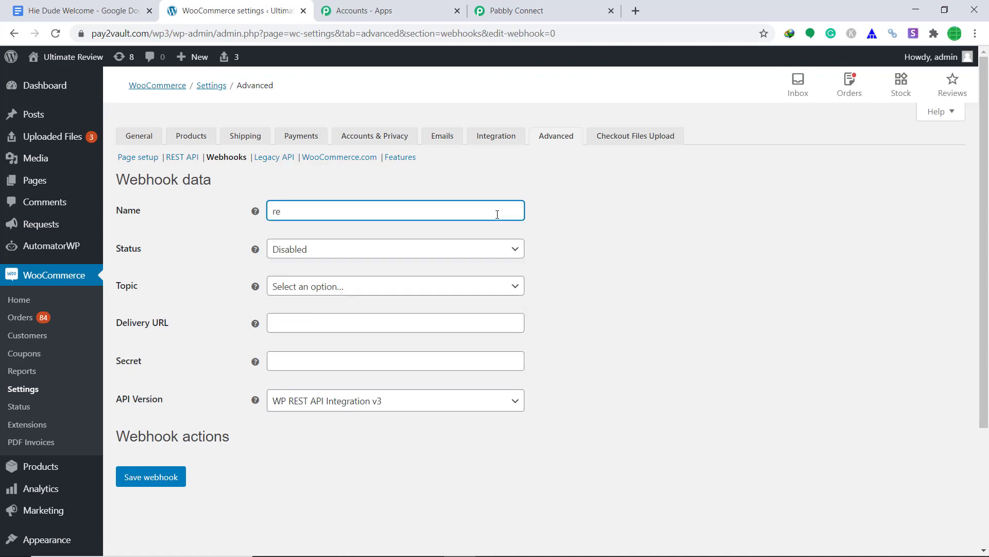
type("nwebhook")
left_click(515, 249)
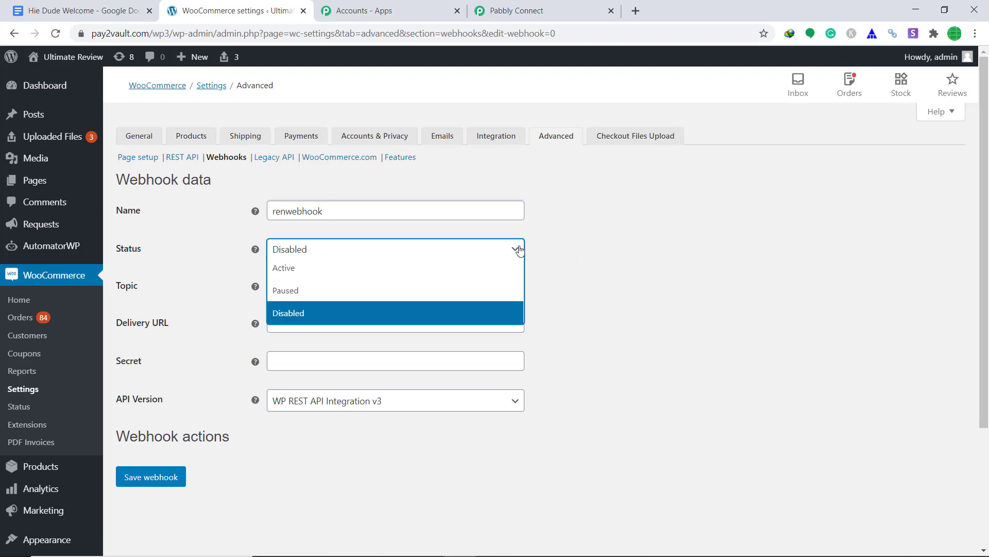
left_click(483, 268)
left_click(515, 286)
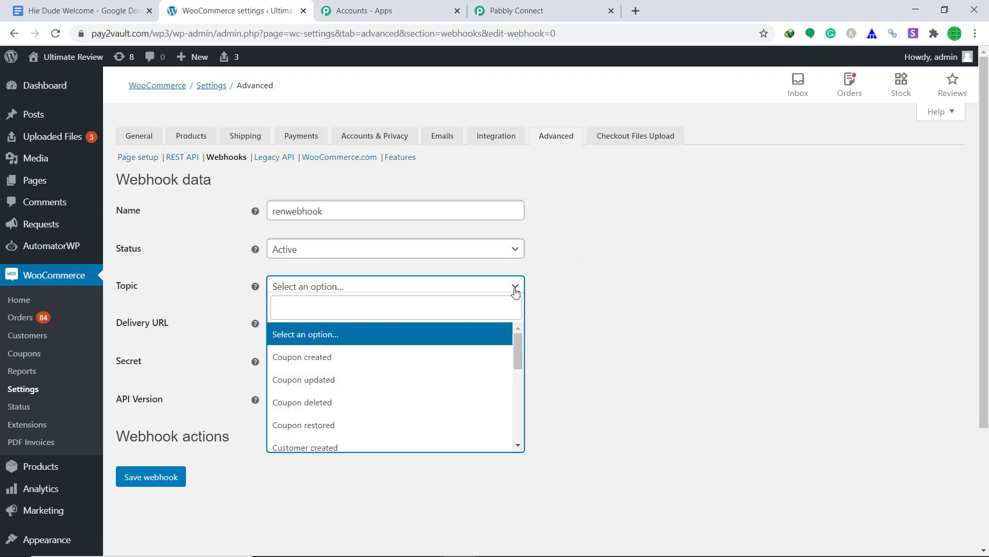
scroll(463, 345, "down", 1)
scroll(459, 351, "down", 1)
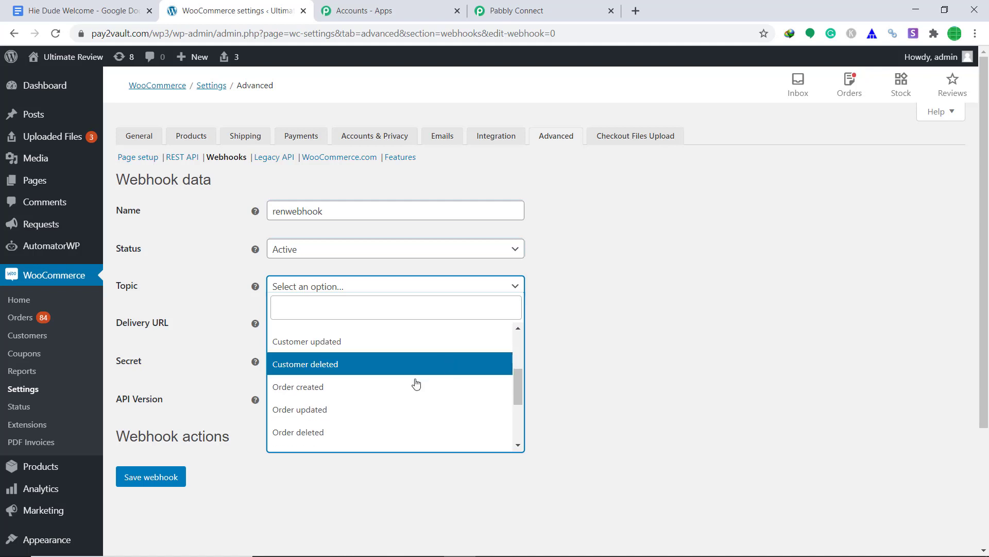
left_click(410, 386)
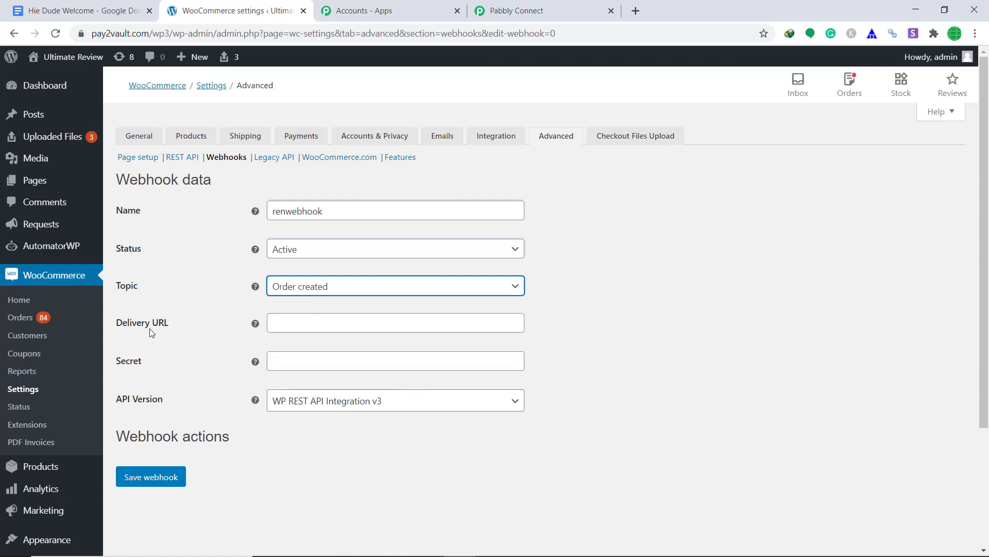
Copy the trigger's webhook URL from Pabbly Connect into the WooCommerce webhook's Delivery URL and save the webhook
left_click(557, 6)
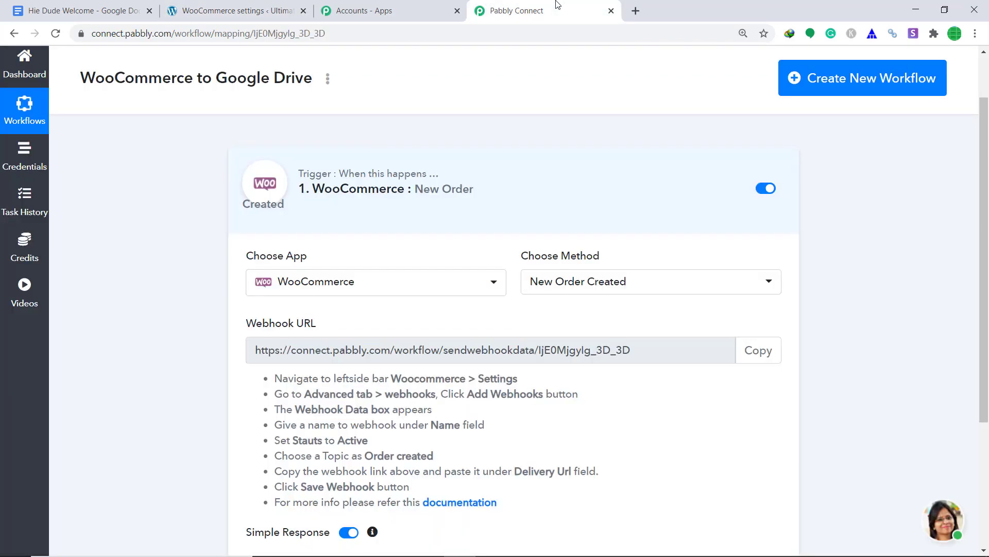
left_click(759, 355)
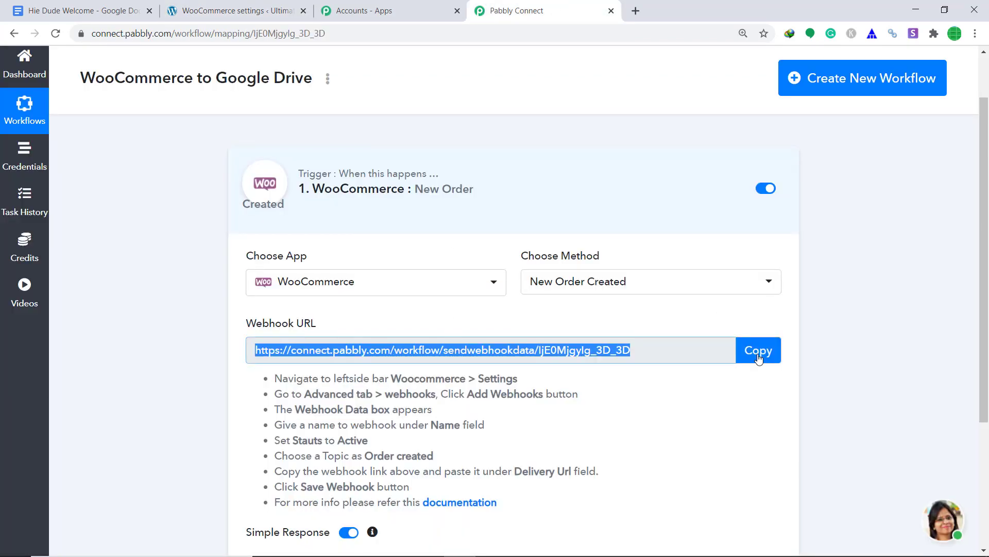
left_click(278, 7)
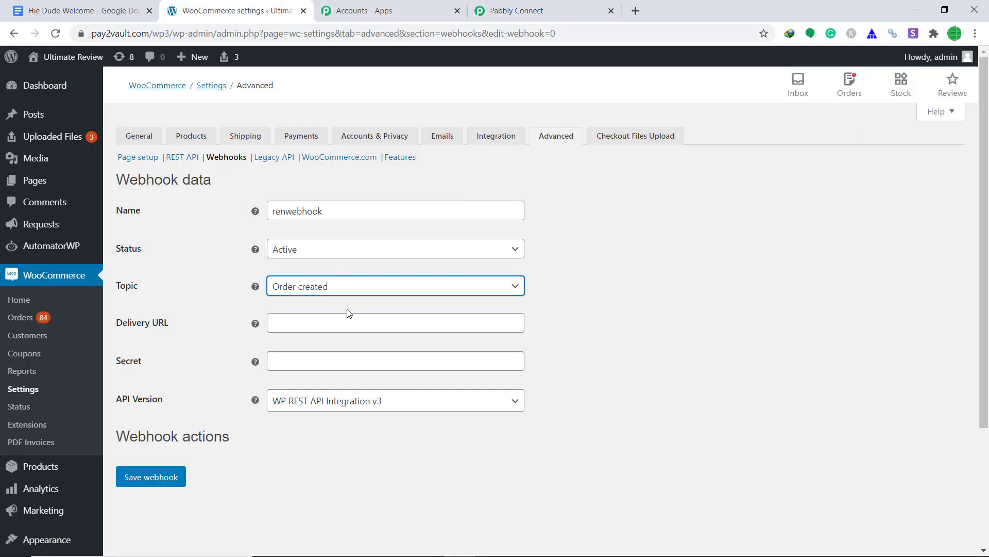
right_click(351, 323)
left_click(395, 420)
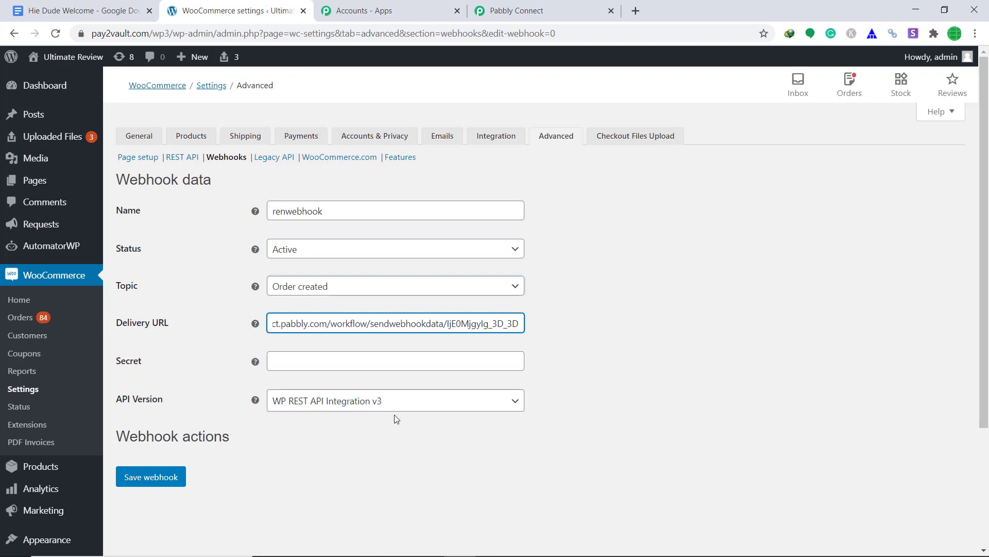
left_click(133, 489)
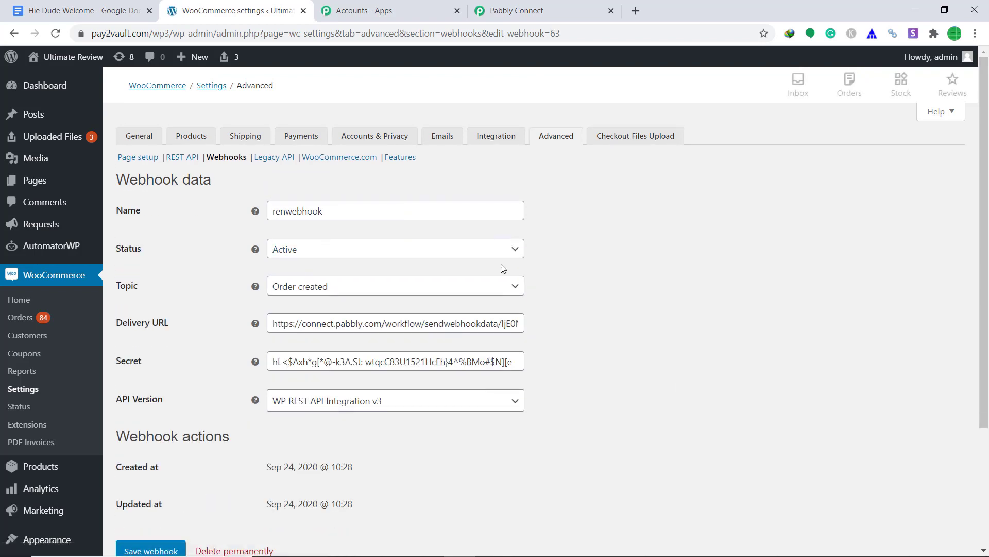
scroll(501, 268, "down", 2)
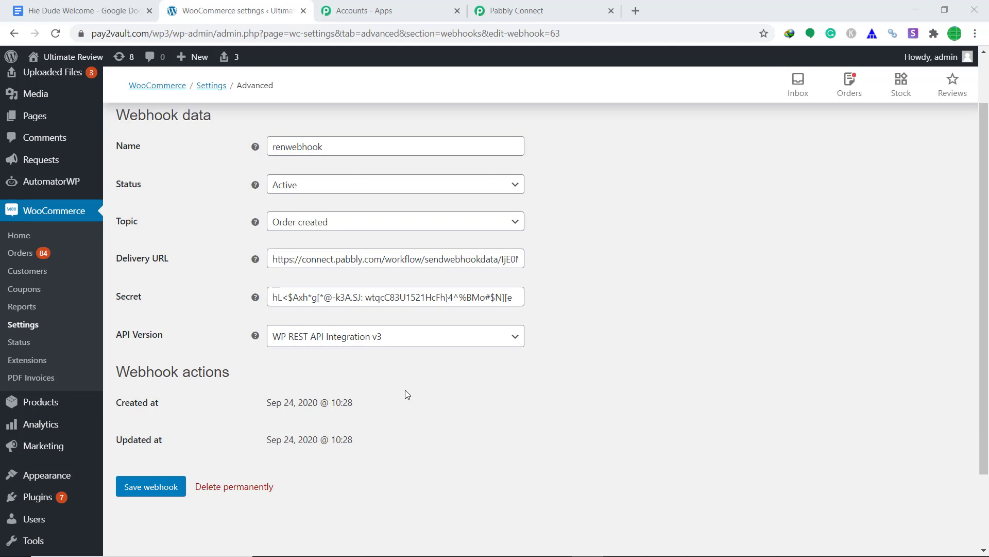
Start capturing the webhook response for the WooCommerce trigger in Pabbly Connect, and return to the WordPress admin
left_click(512, 10)
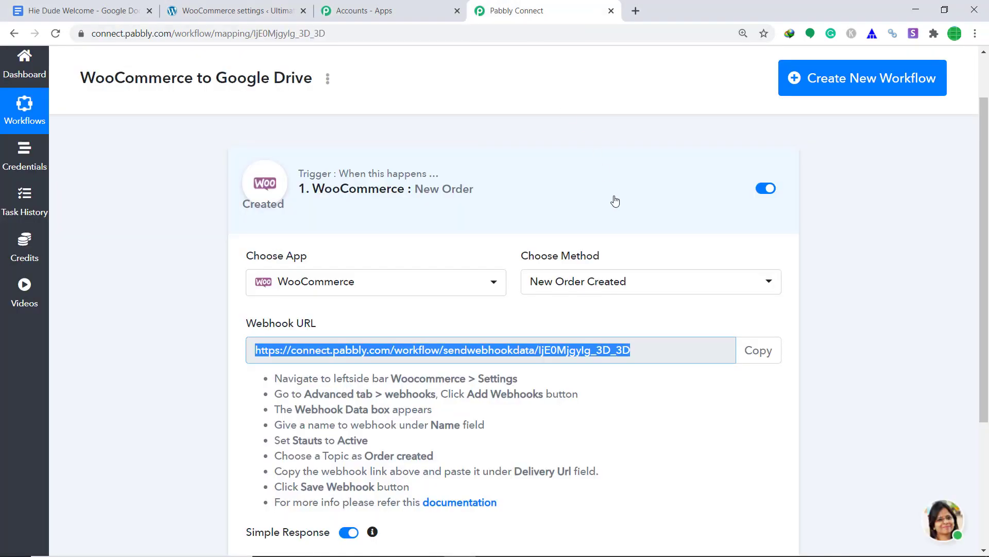
scroll(614, 201, "down", 3)
left_click(390, 443)
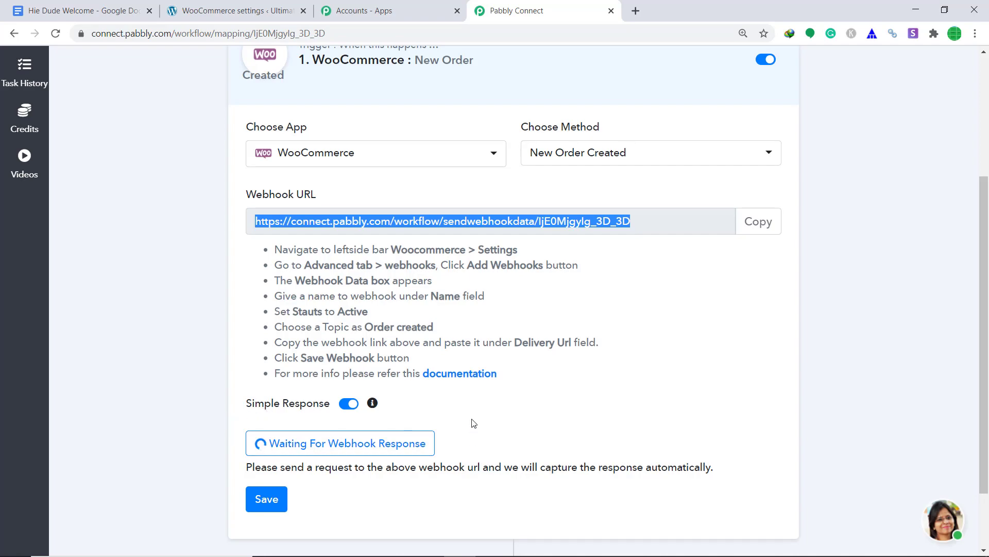
left_click(274, 5)
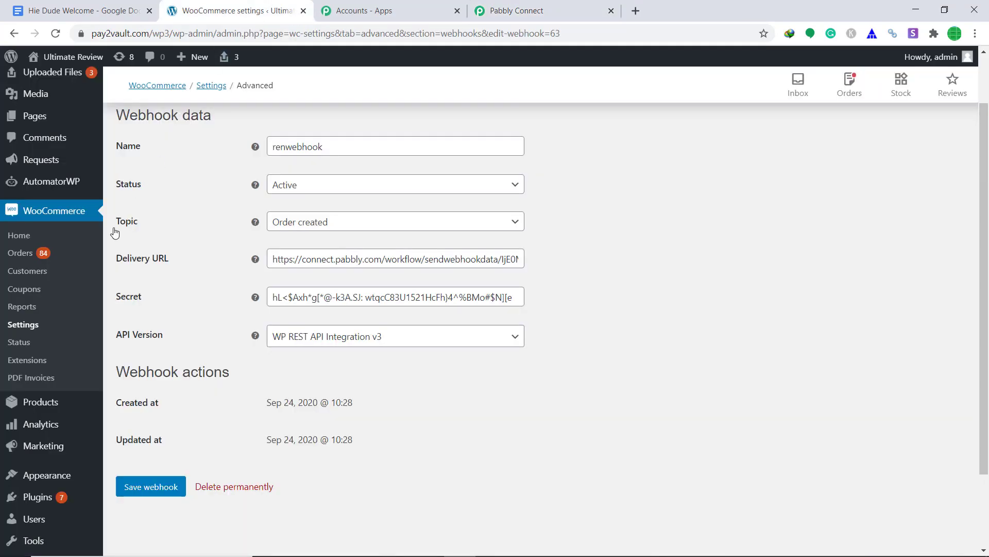
View the Apple Watch Series 5 product from the store's full product list and add one to the cart
mouse_move(43, 404)
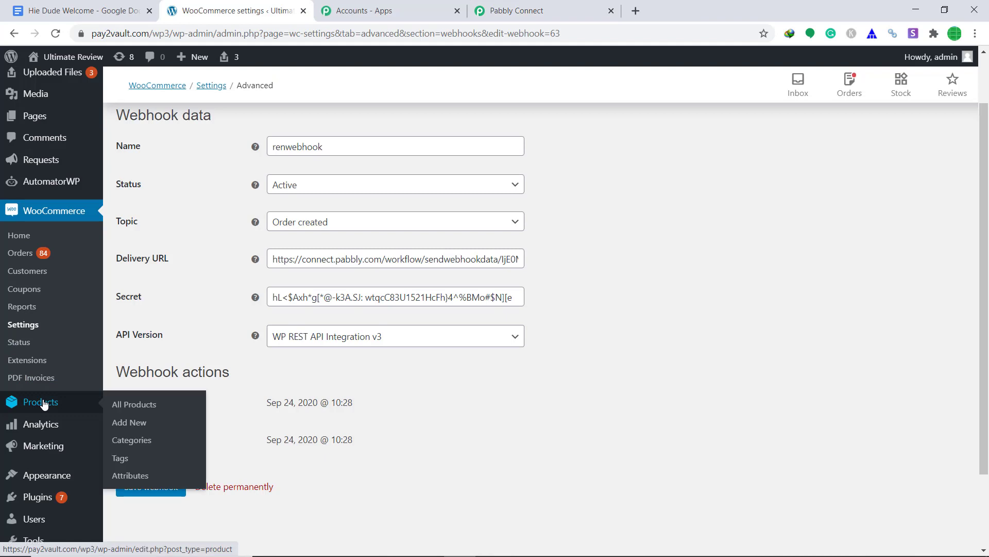
left_click(148, 409)
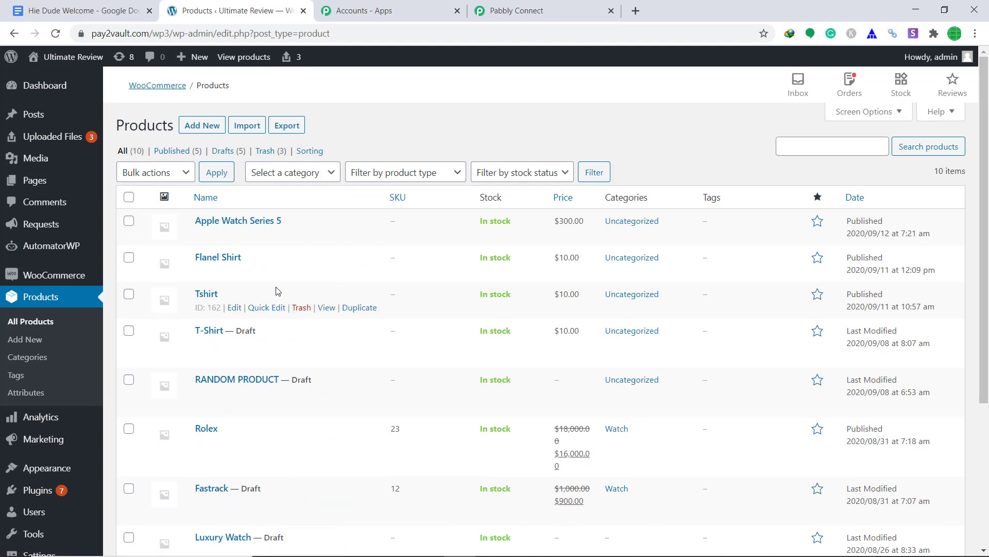
left_click(325, 240)
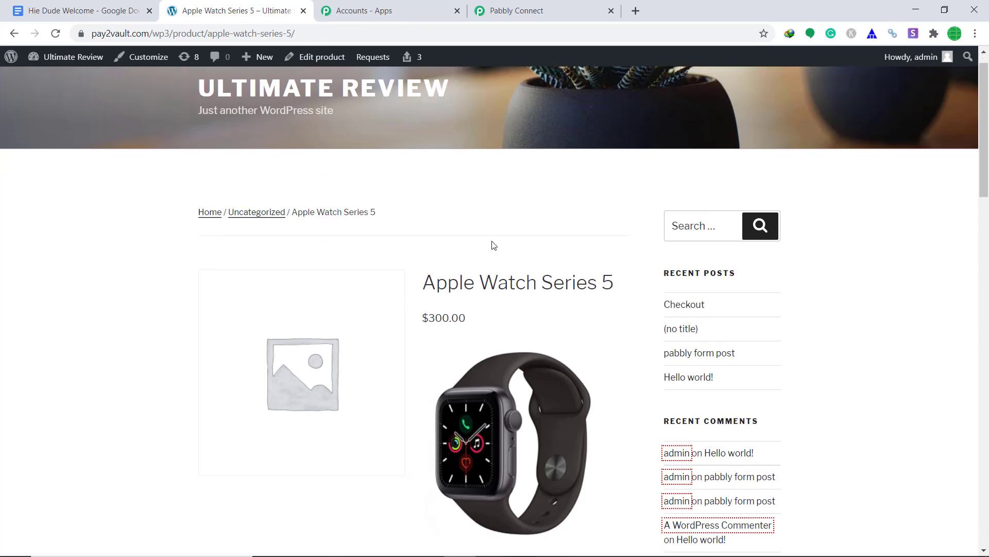
scroll(493, 245, "down", 4)
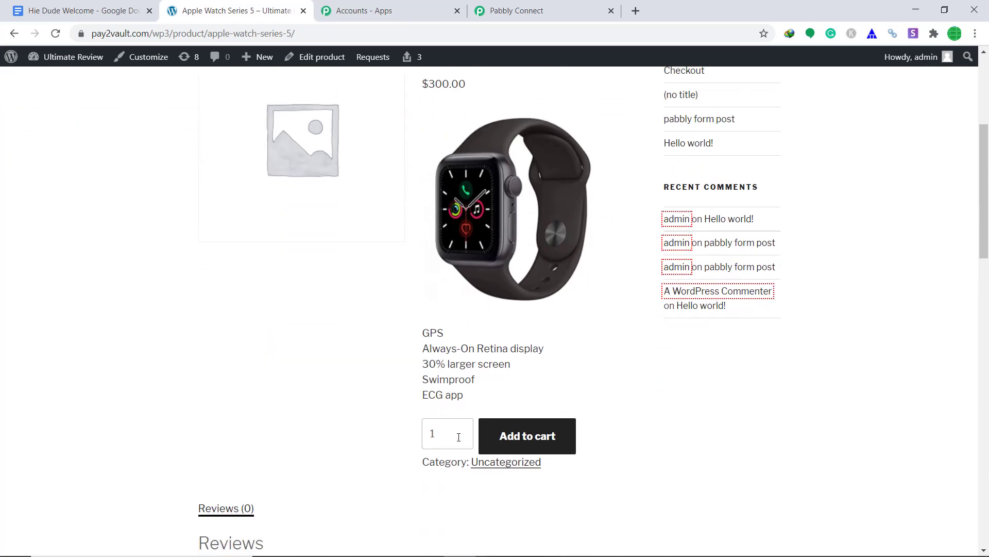
left_click(520, 435)
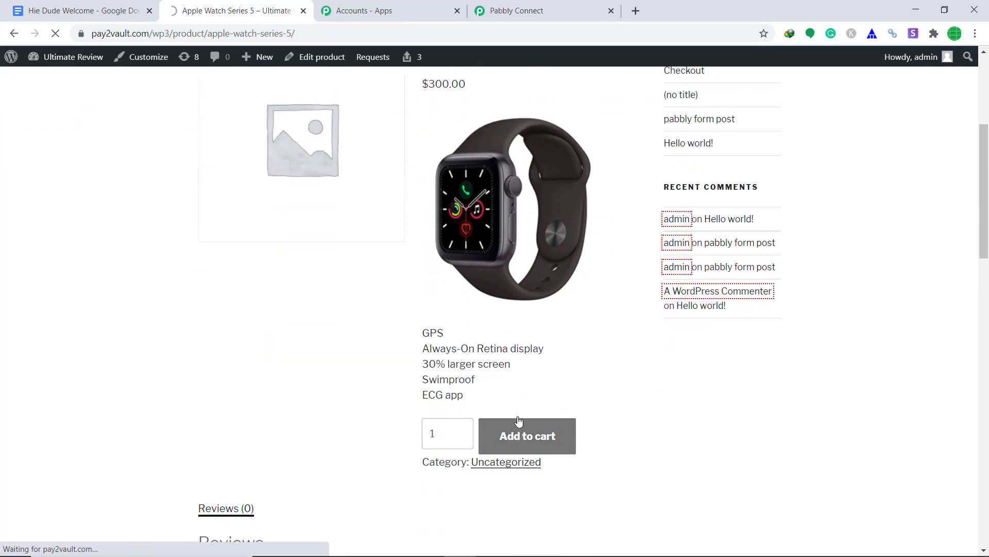
Review the prefilled contact and billing details at checkout and place the test order with Direct bank transfer
scroll(535, 370, "down", 1)
scroll(535, 370, "down", 1)
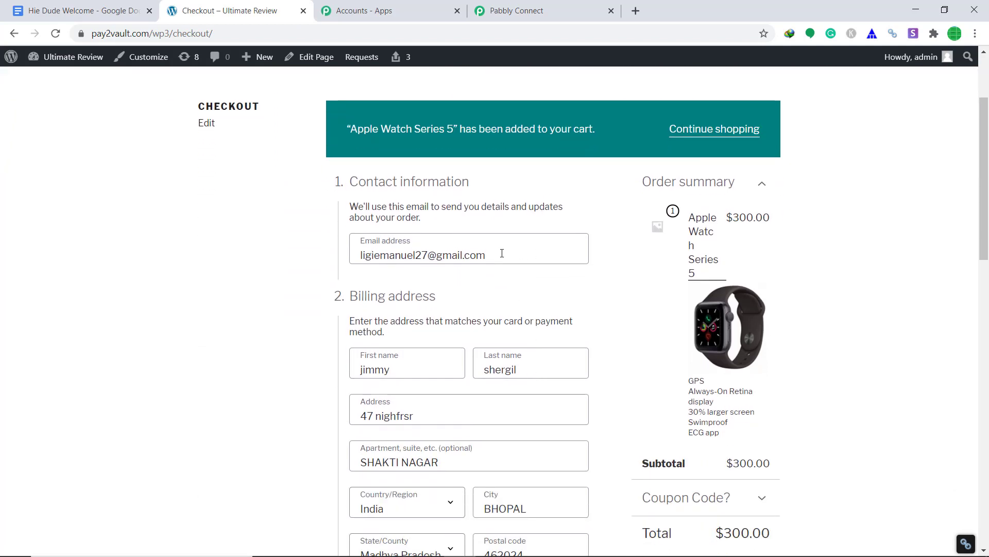
scroll(497, 252, "down", 2)
scroll(493, 244, "up", 1)
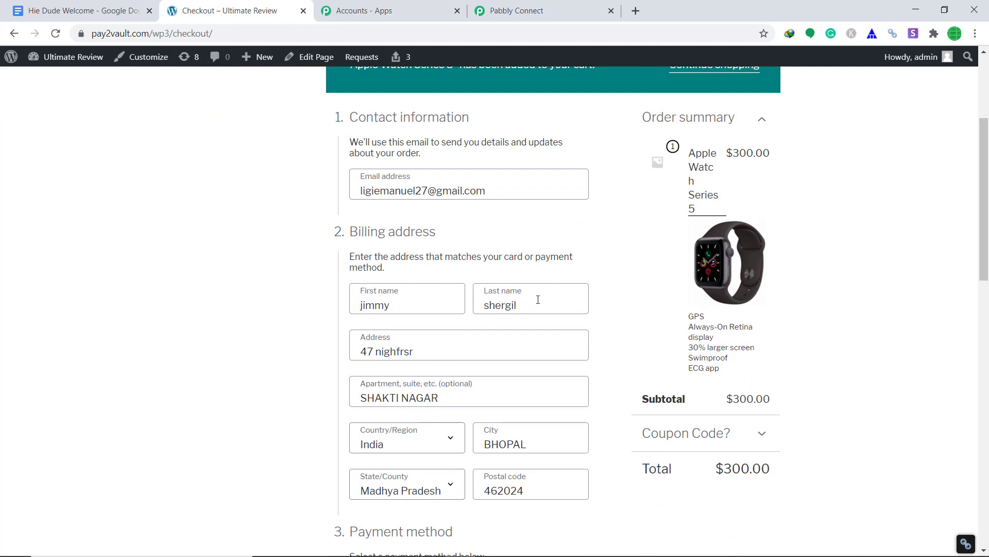
scroll(388, 338, "down", 2)
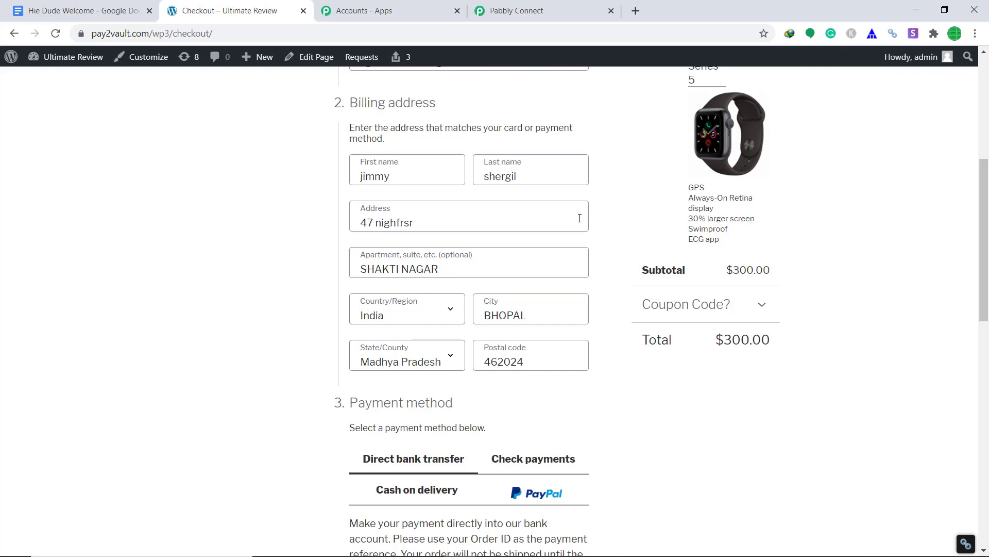
scroll(425, 270, "down", 5)
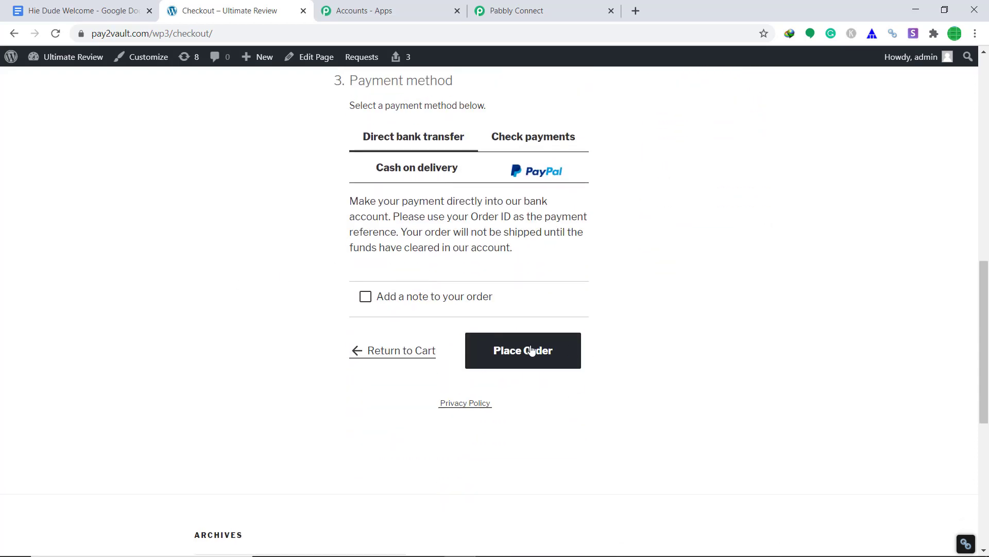
left_click(532, 350)
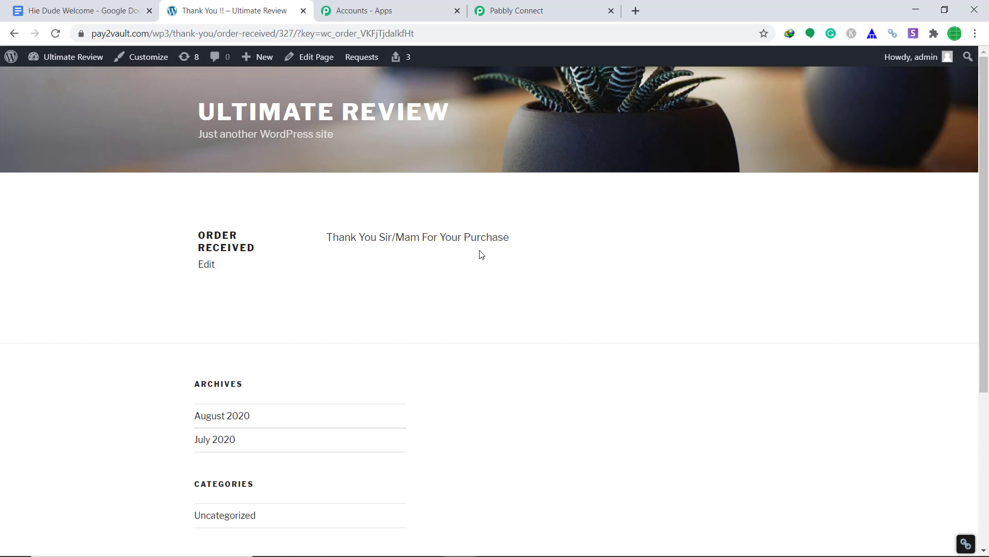
Switch back to Pabbly Connect and examine the order and billing fields in the captured webhook response
left_click(544, 15)
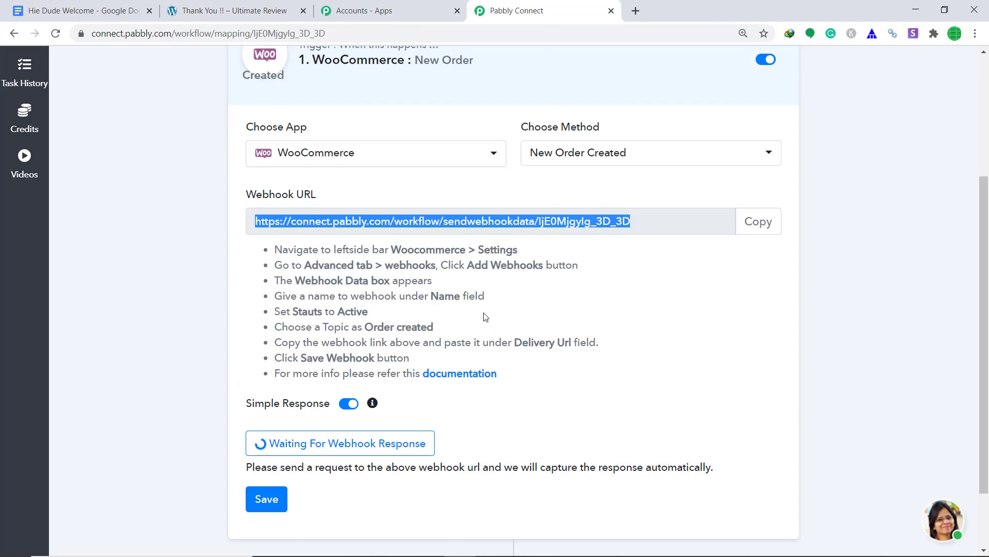
scroll(599, 298, "down", 5)
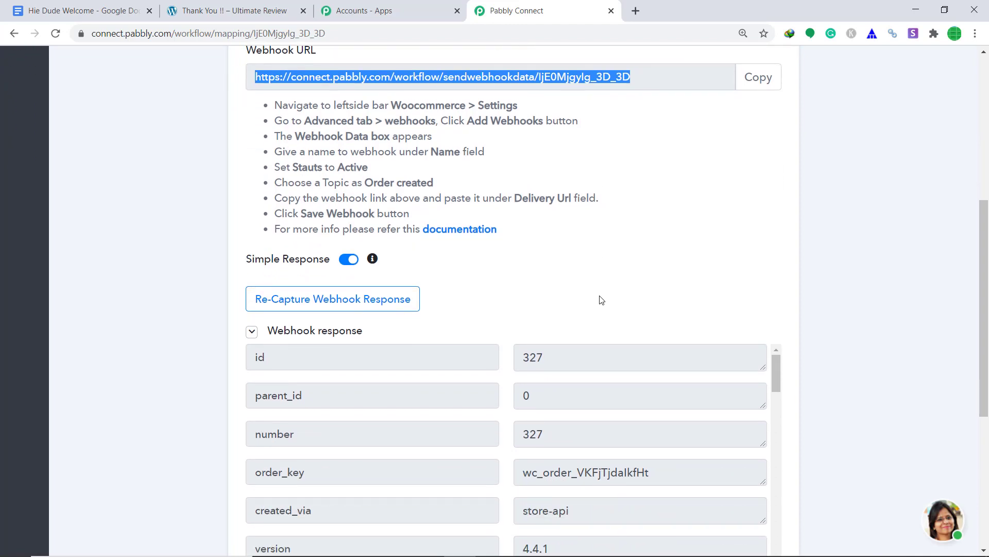
scroll(579, 252, "down", 14)
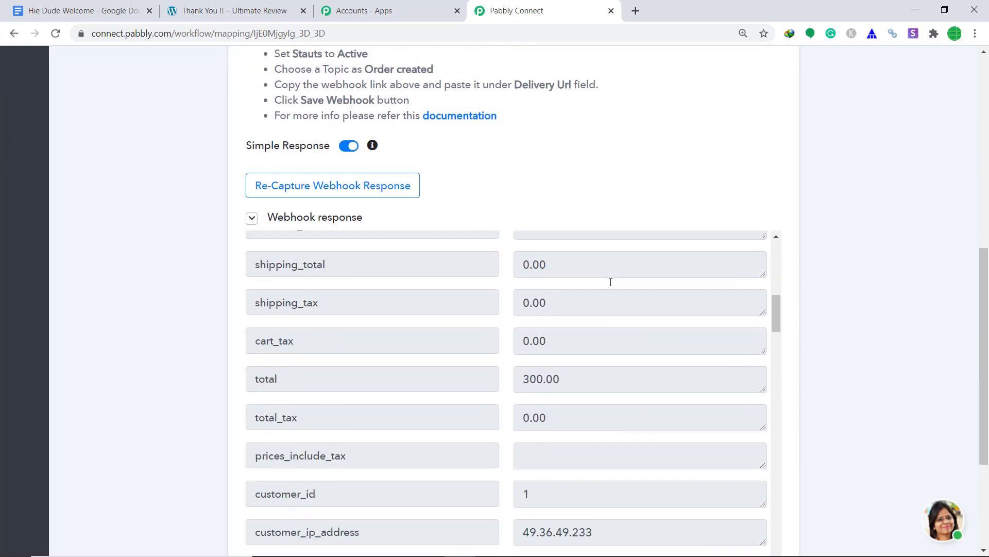
scroll(610, 282, "down", 5)
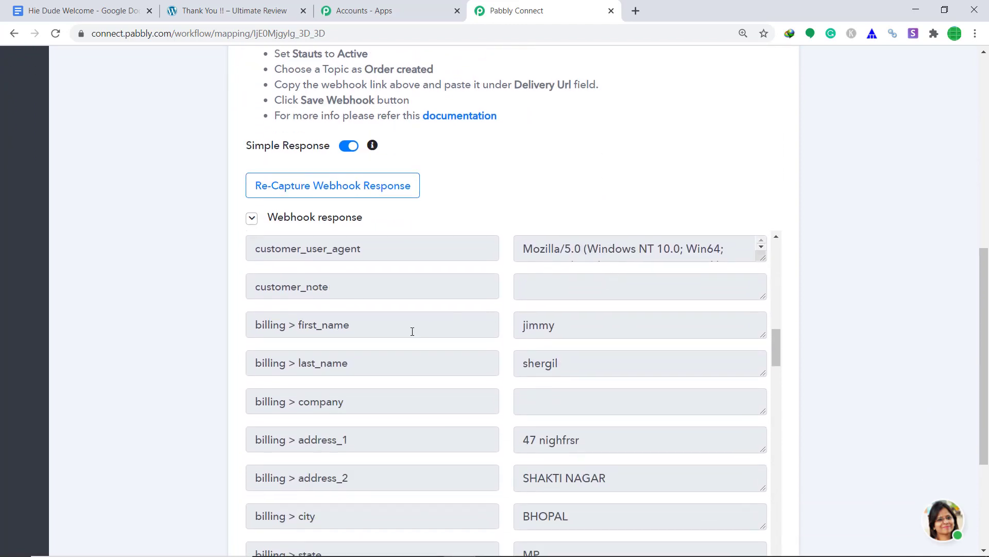
scroll(563, 367, "down", 3)
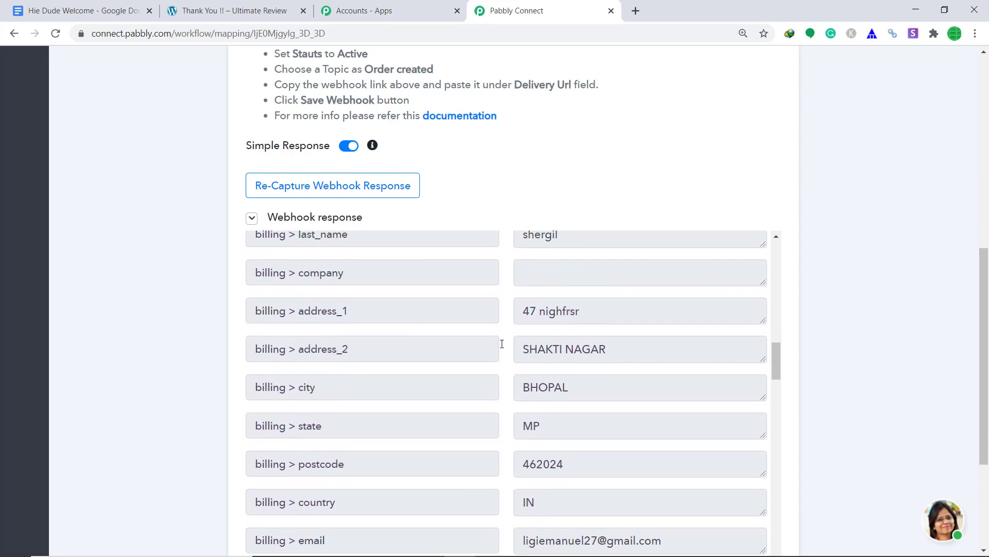
scroll(578, 393, "down", 3)
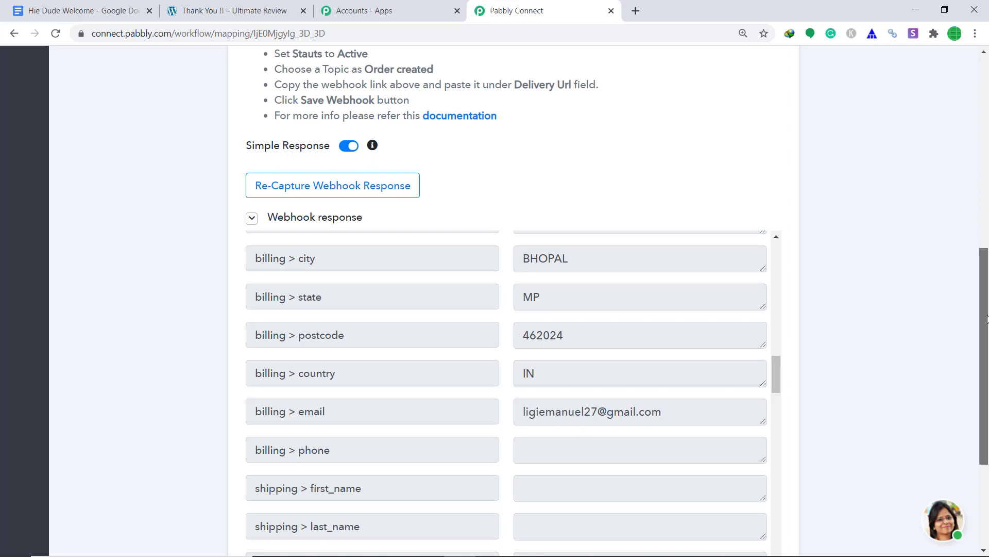
Add an action step after the WooCommerce trigger, with Google Drive as its app and Share a File as its method
scroll(423, 381, "down", 4)
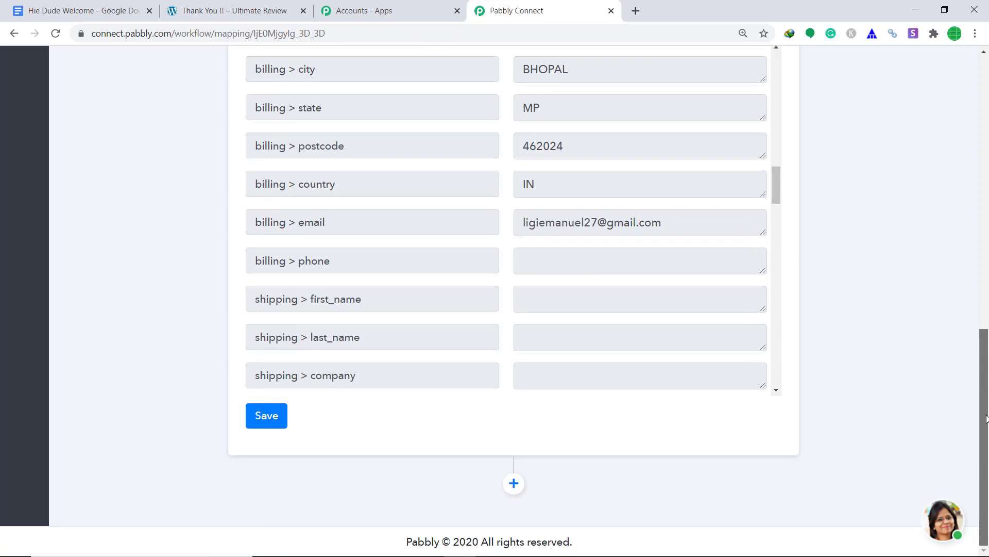
left_click(514, 485)
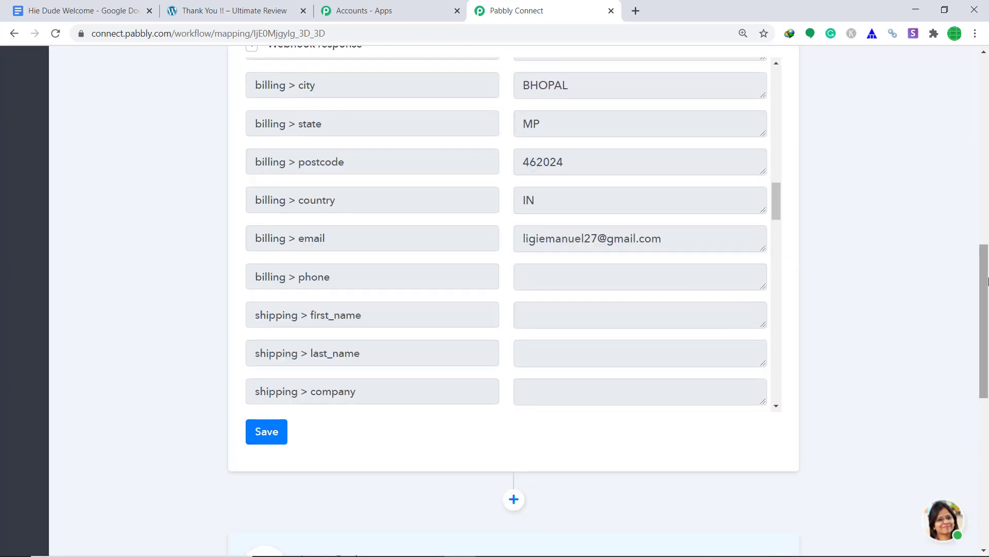
scroll(824, 241, "down", 8)
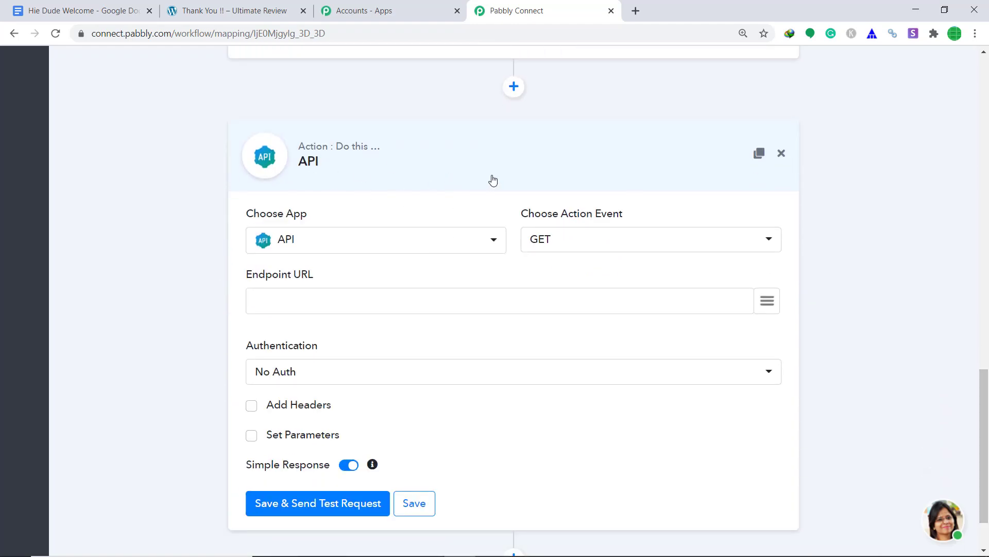
left_click(491, 249)
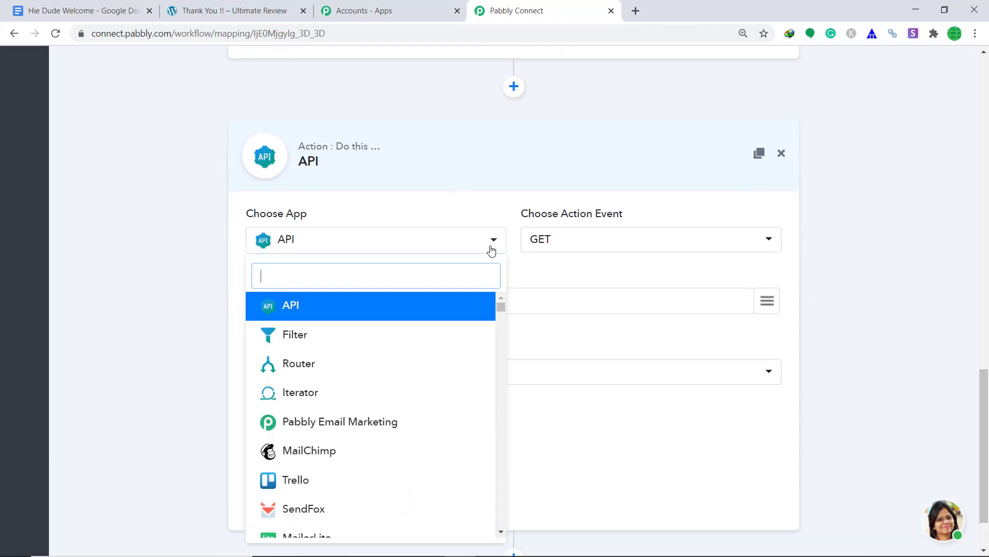
type("goo")
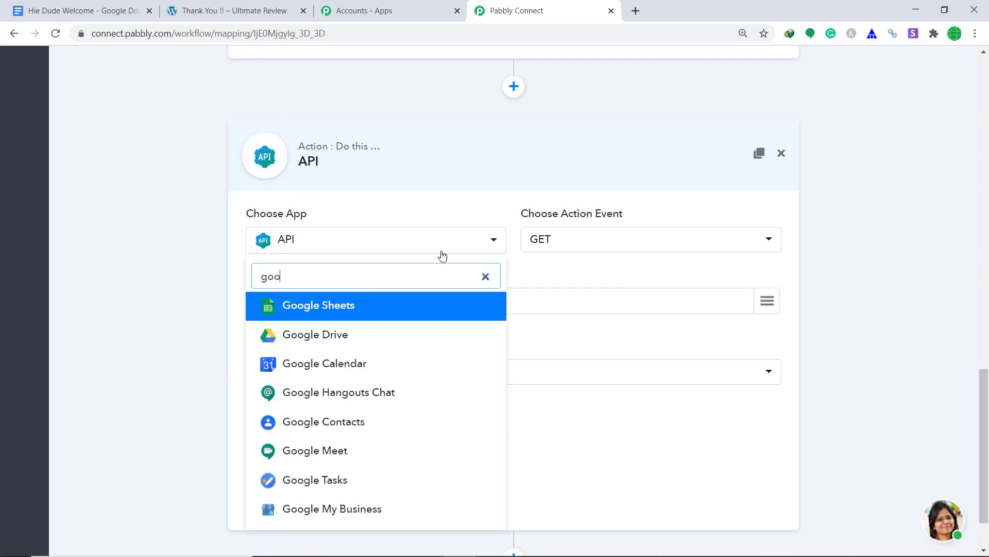
left_click(348, 333)
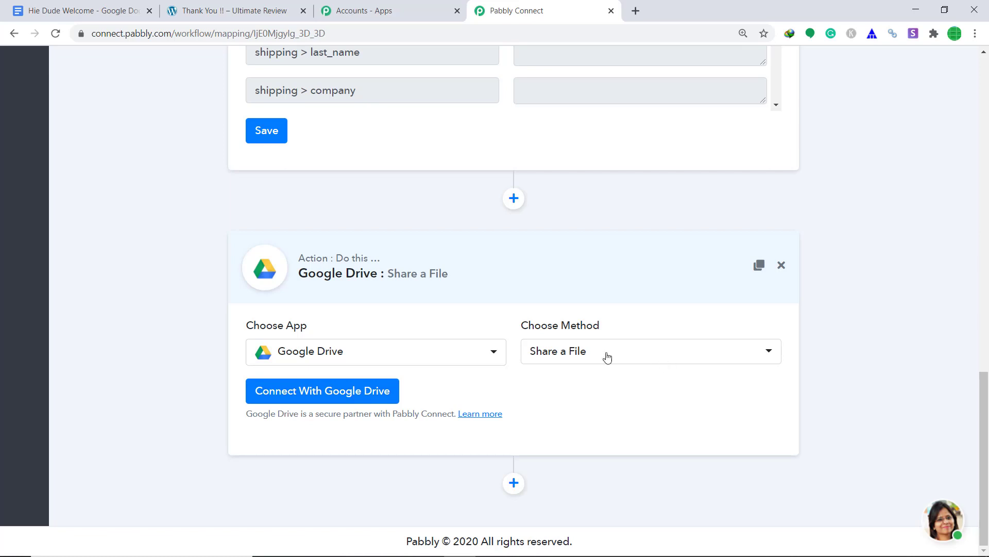
Connect Google Drive with new credentials, allowing Pabbly Connect Drive access to the first listed Google account
left_click(299, 400)
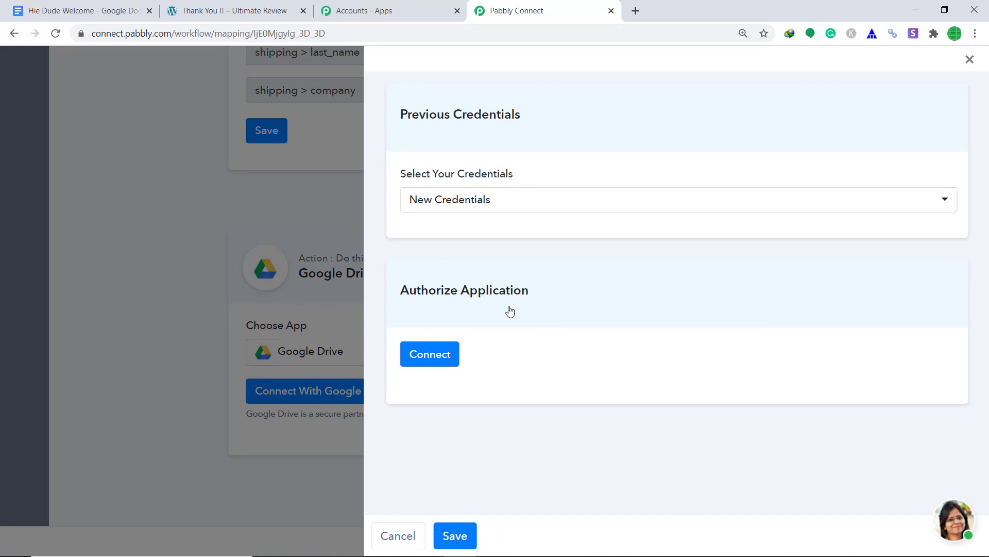
left_click(430, 355)
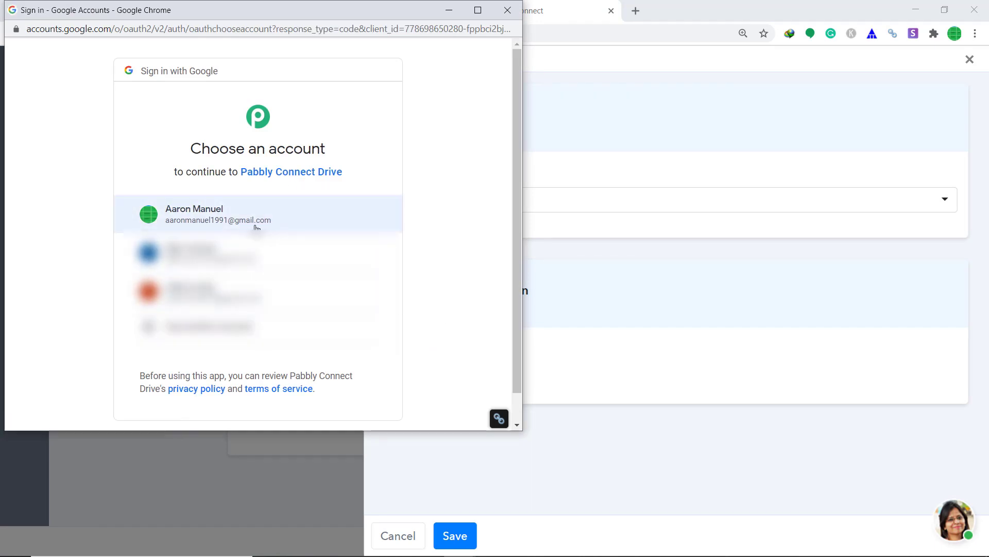
left_click(231, 224)
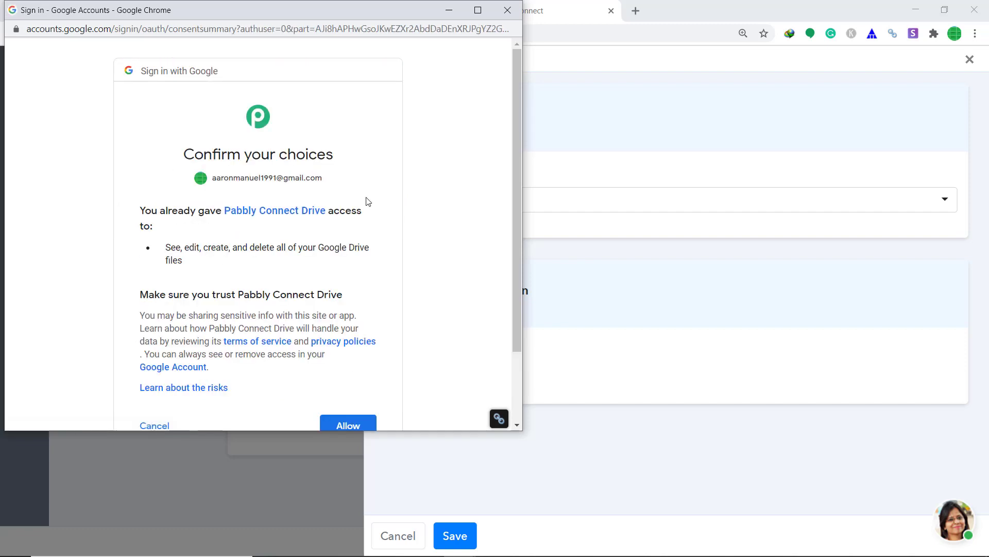
scroll(365, 207, "down", 2)
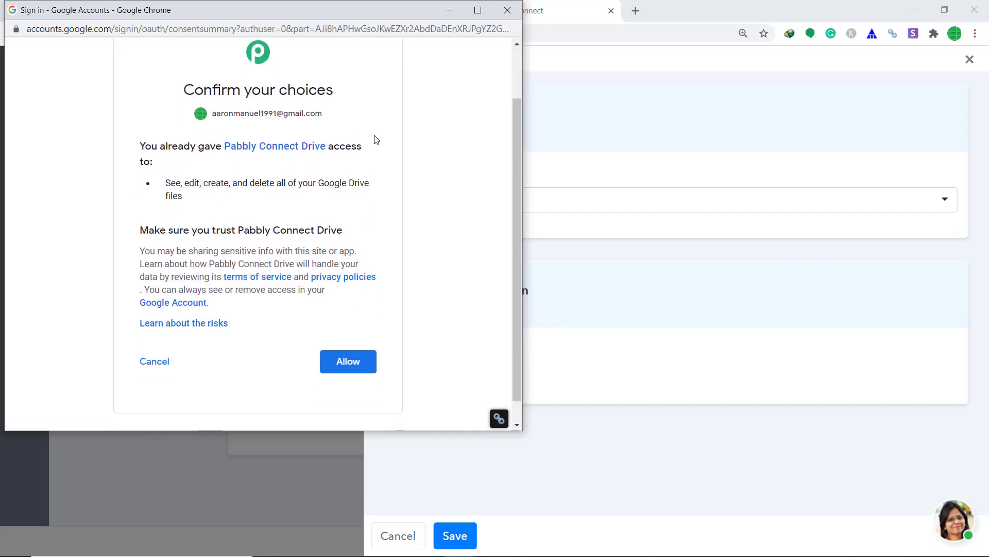
left_click(360, 363)
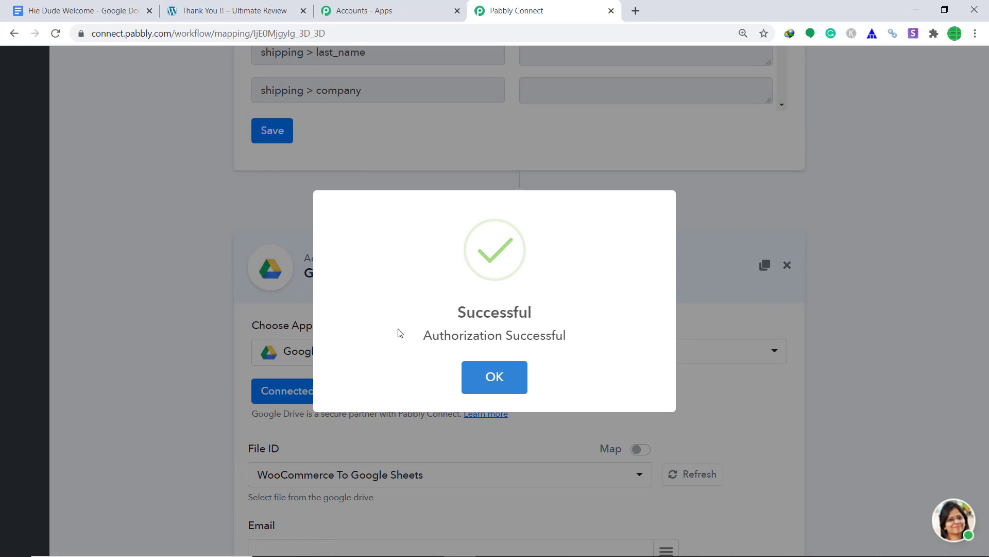
left_click(509, 376)
Check the document title in Google Docs and set the Google Drive action's File ID to "Hie Dude Welcome"
scroll(707, 311, "down", 4)
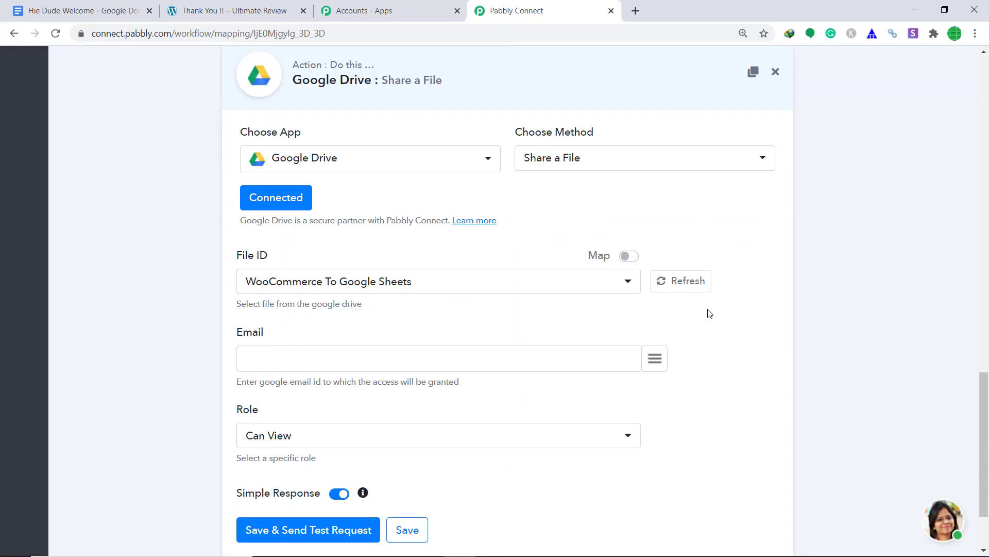
scroll(729, 287, "down", 1)
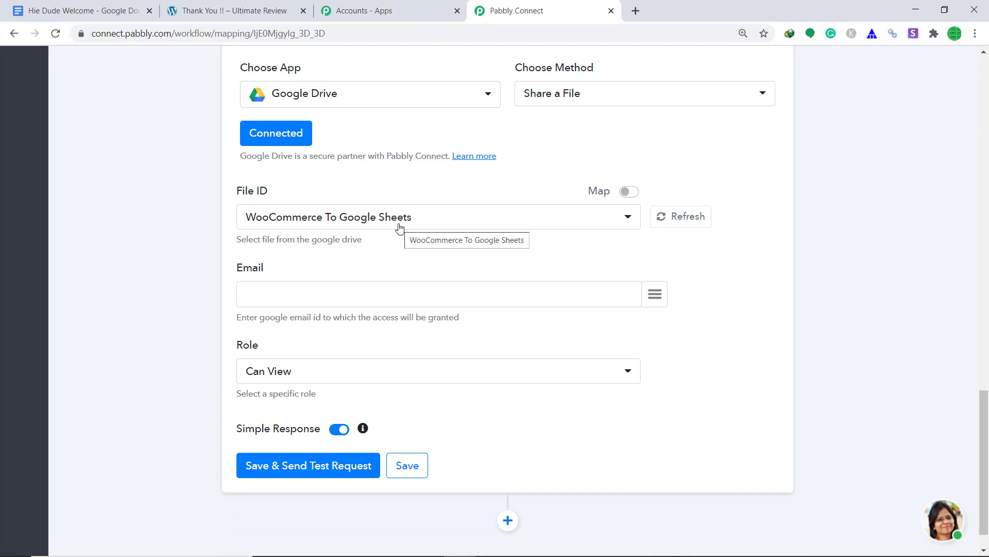
left_click(66, 3)
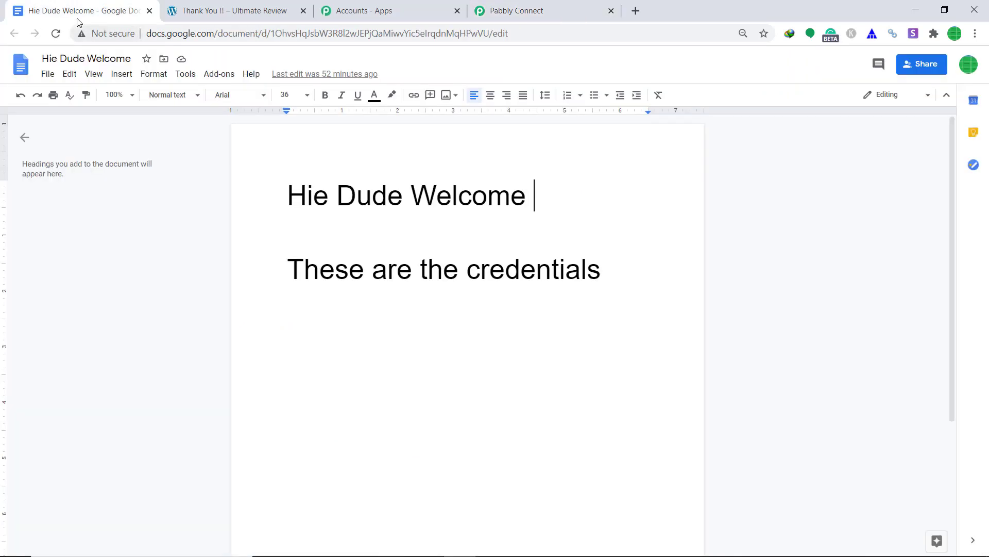
left_click(552, 4)
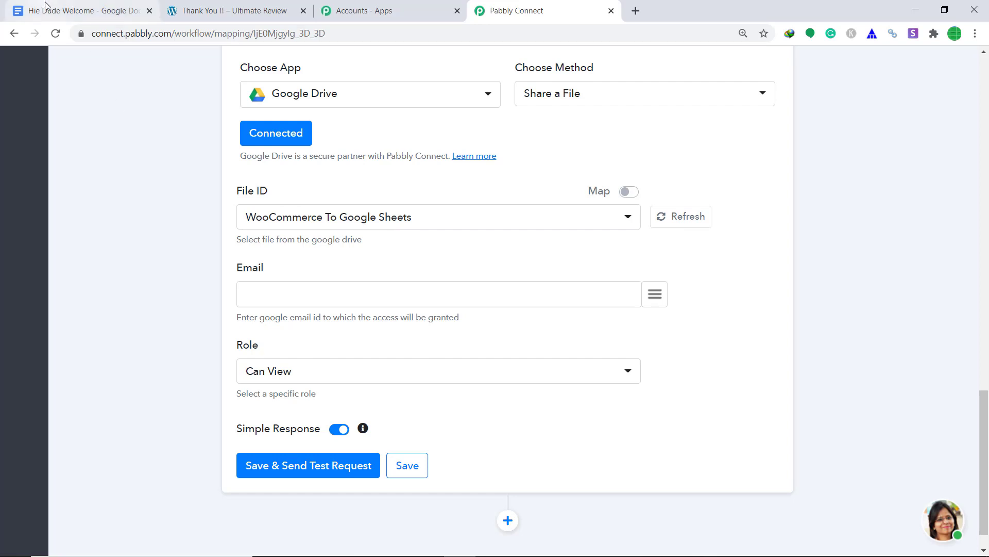
left_click(96, 8)
left_click(506, 5)
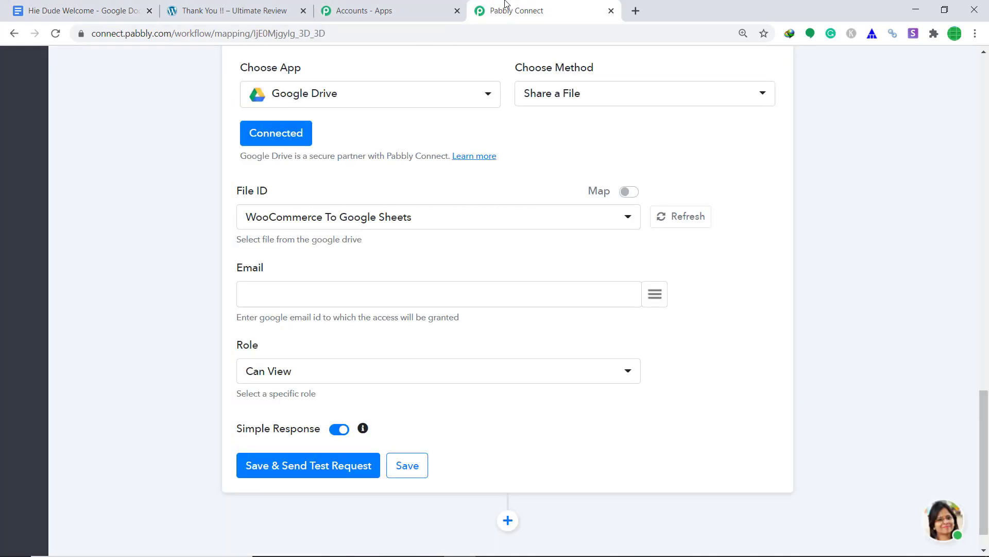
left_click(628, 218)
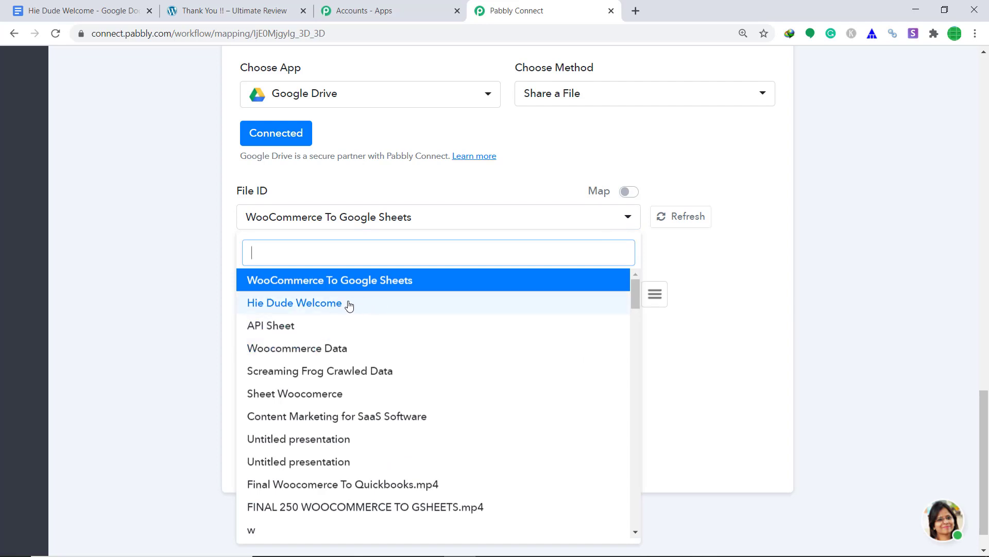
left_click(310, 308)
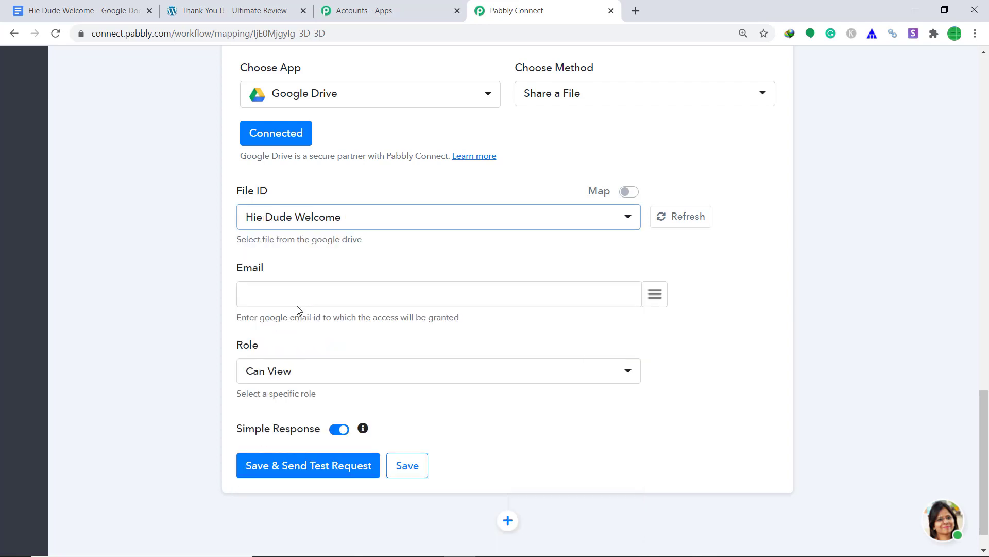
Map the Google Drive action's Email field to the billing > email value from the WooCommerce response and set Role to Can View
left_click(654, 298)
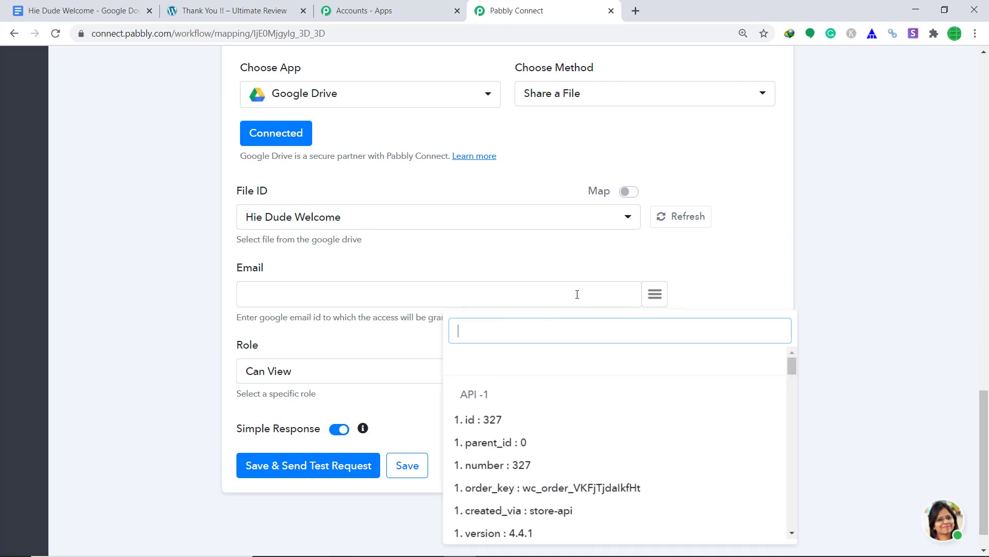
type("em")
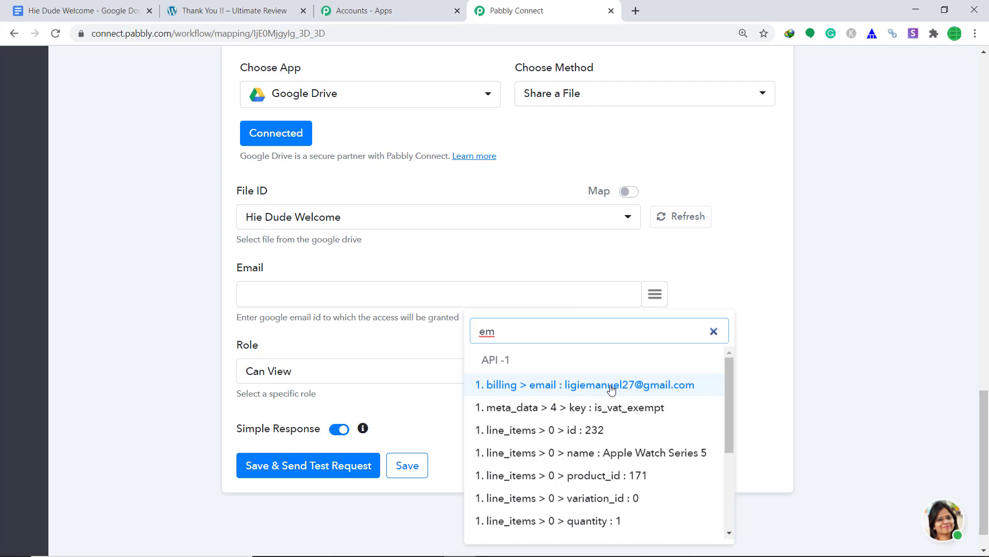
left_click(612, 386)
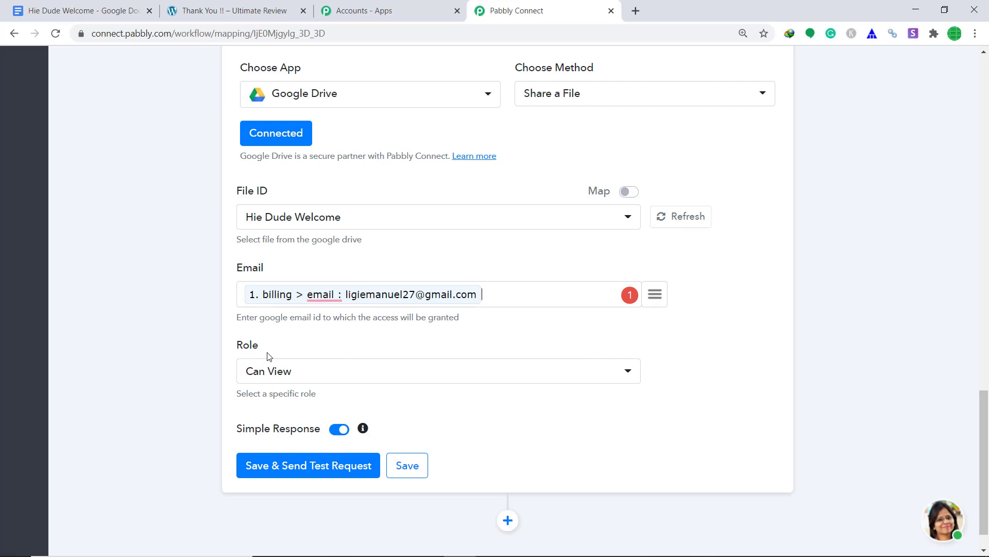
left_click(297, 376)
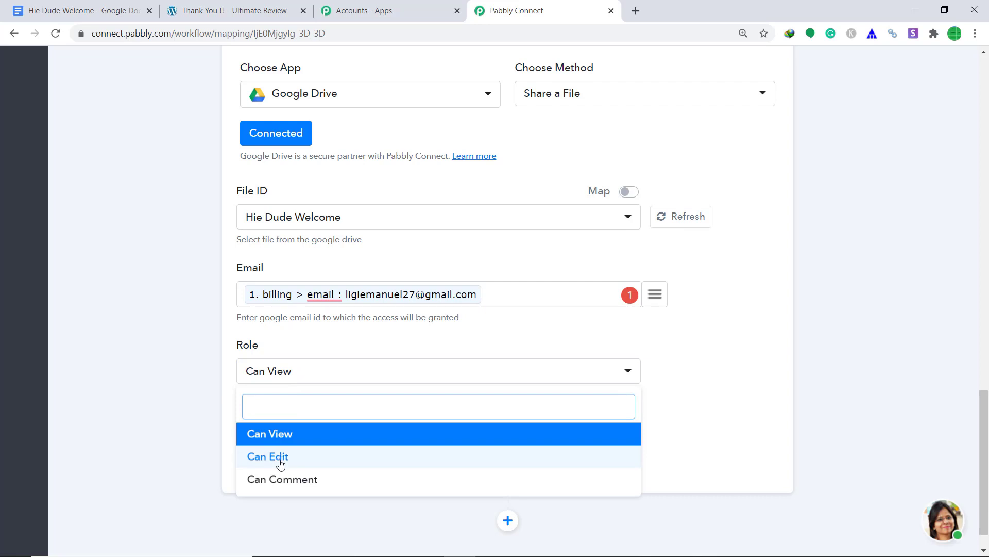
left_click(293, 436)
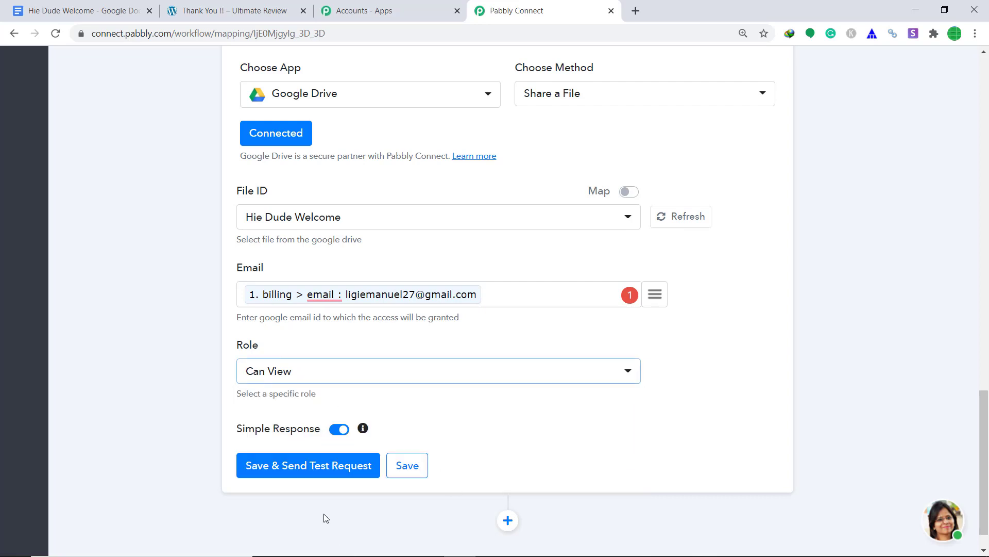
Save the Share a File action, send a test request and review its API response
left_click(298, 470)
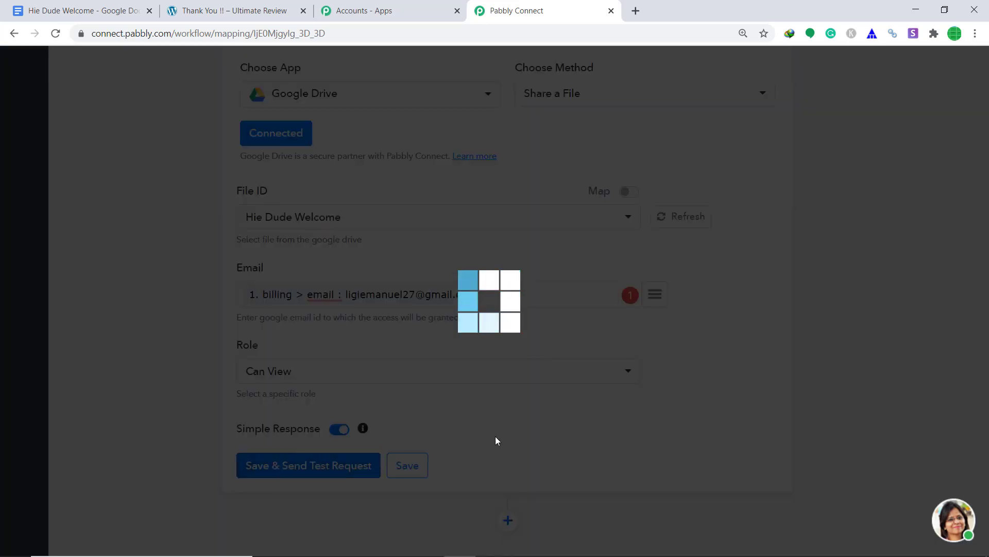
scroll(566, 374, "down", 4)
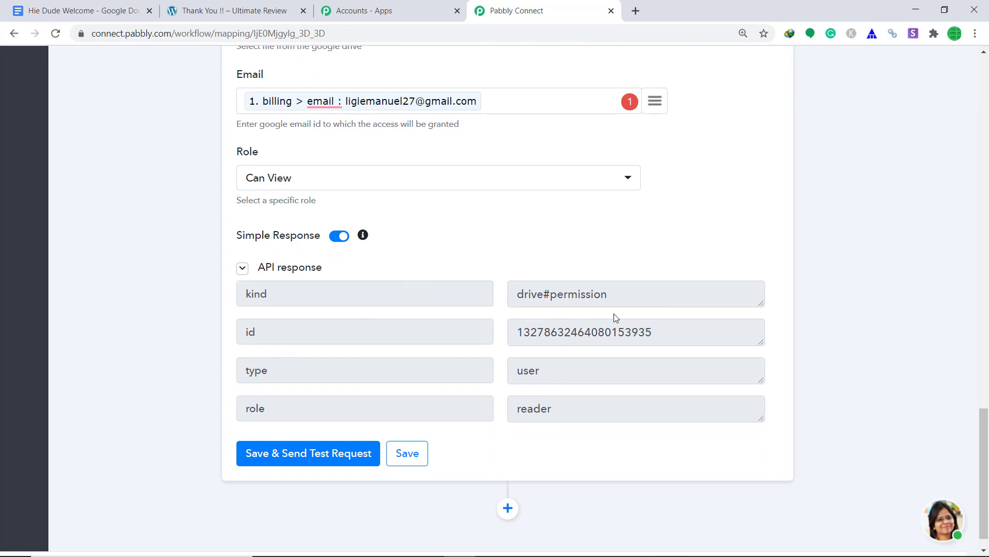
scroll(581, 300, "up", 1)
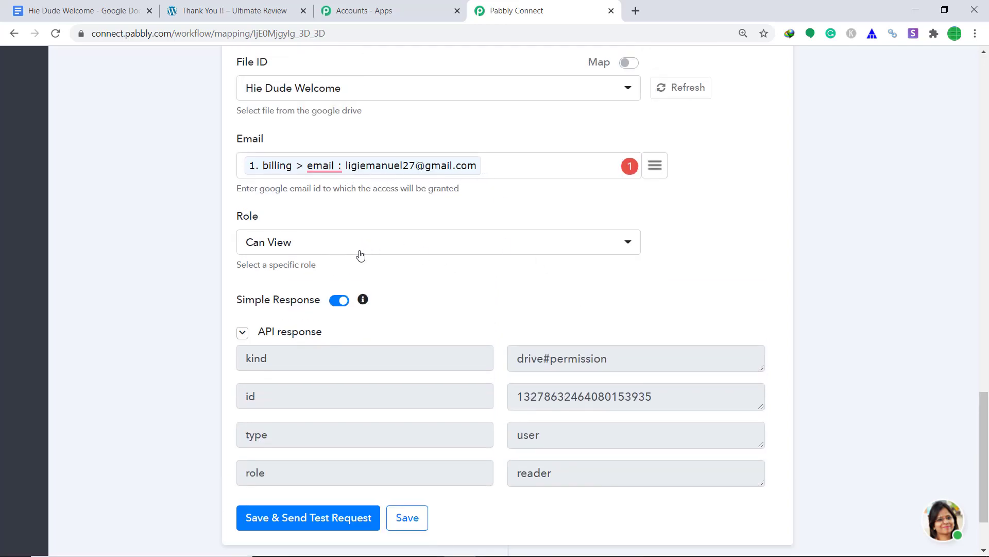
Switch to Gmail under the first order's customer account and open the "Hie Dude Welcome - Invitation to view" email
left_click(637, 12)
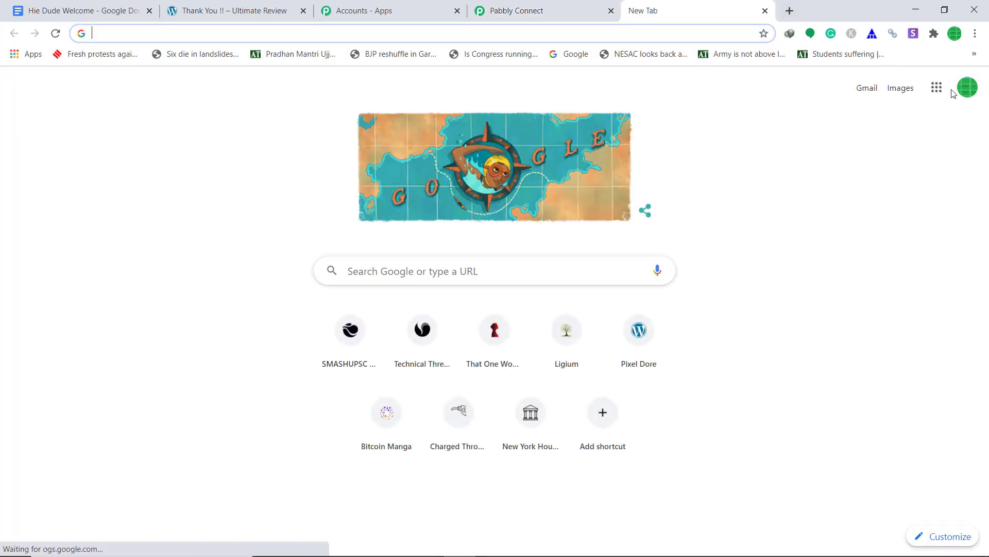
left_click(967, 87)
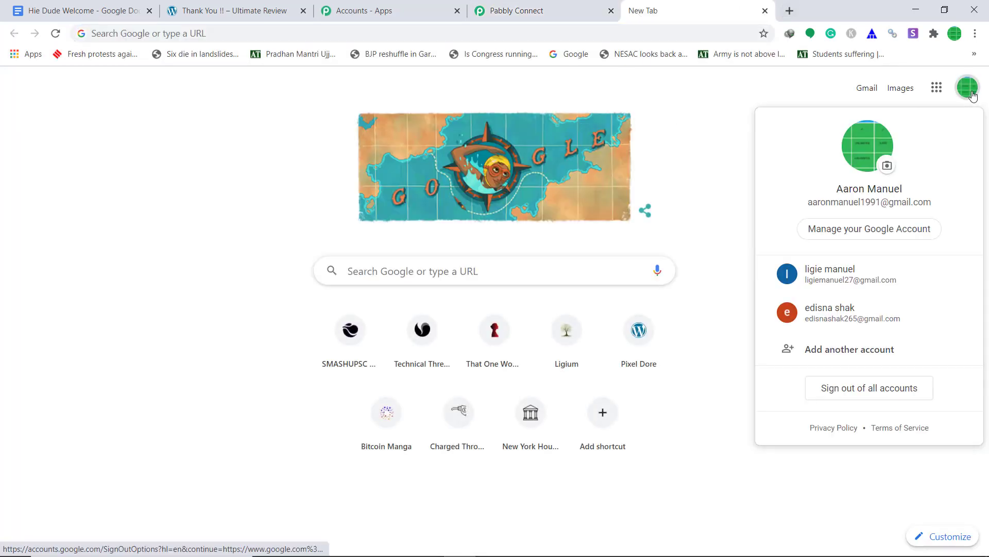
left_click(876, 282)
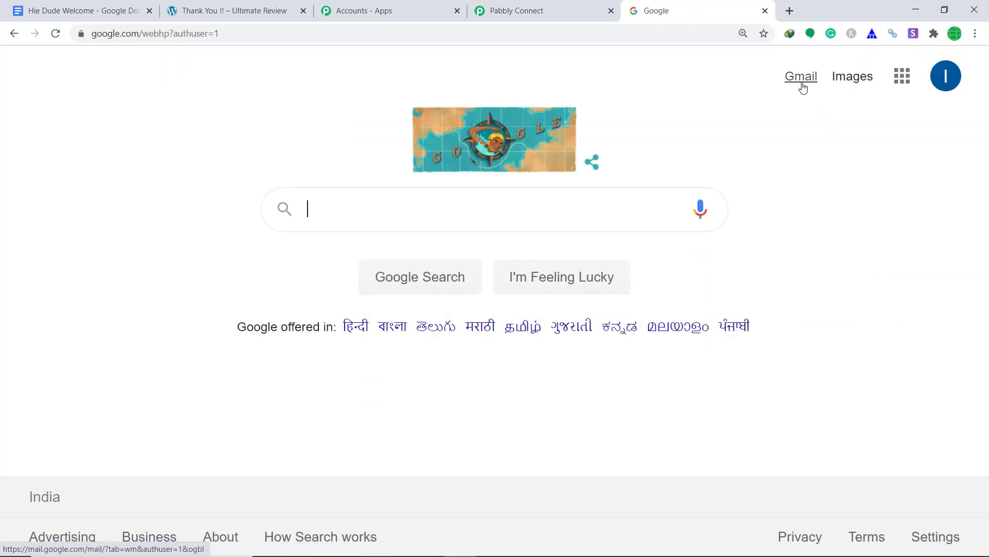
left_click(802, 82)
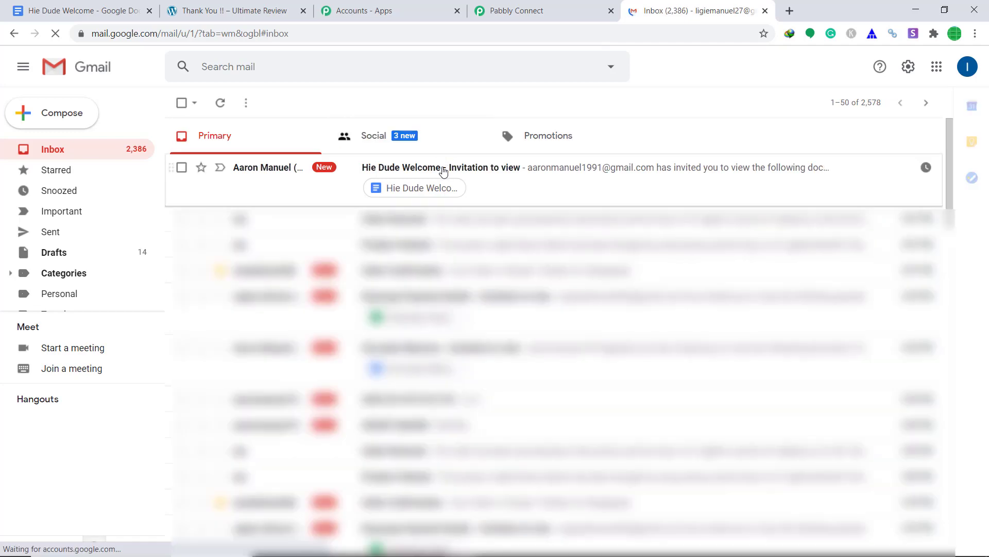
left_click(443, 171)
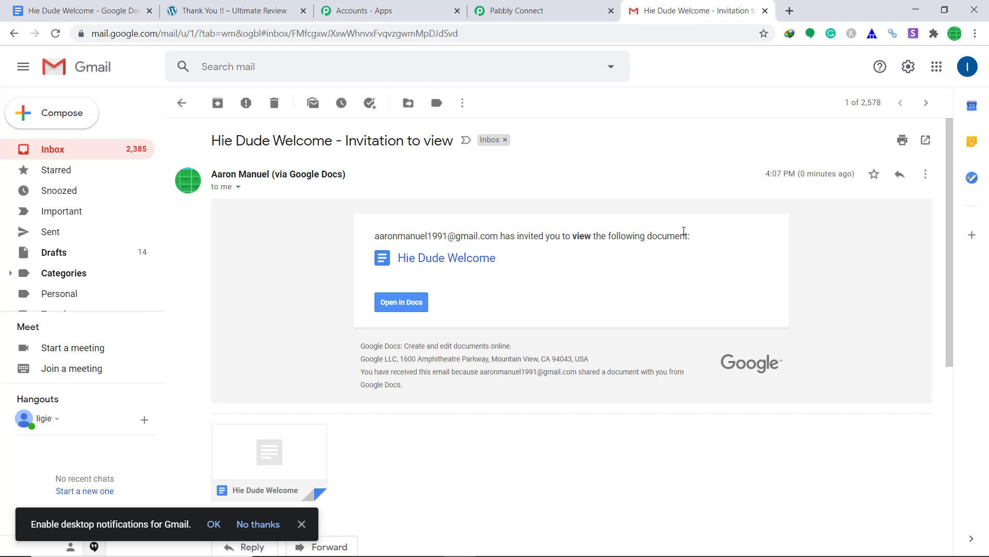
Switch back to Pabbly Connect and save the Google Drive Share a File action
left_click(503, 7)
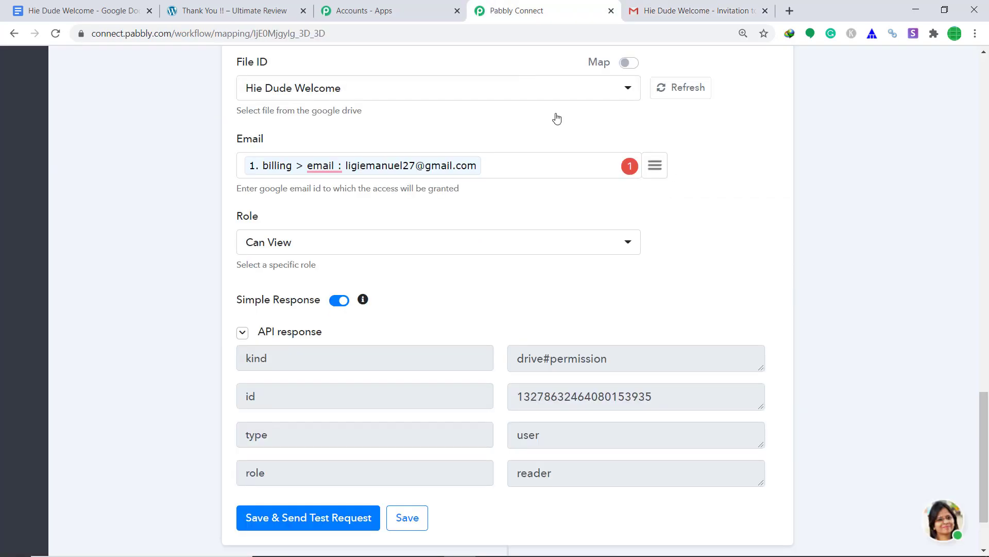
scroll(570, 165, "down", 2)
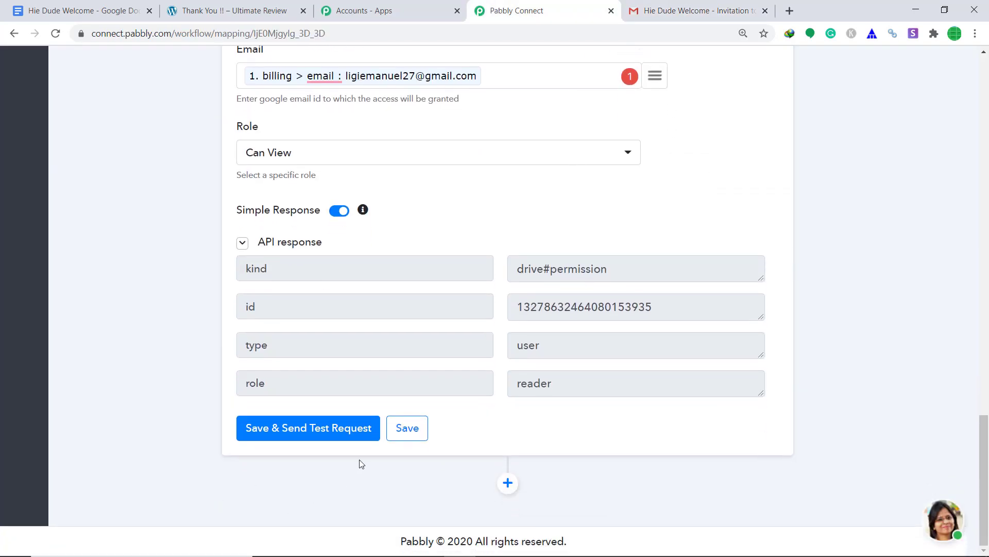
left_click(419, 434)
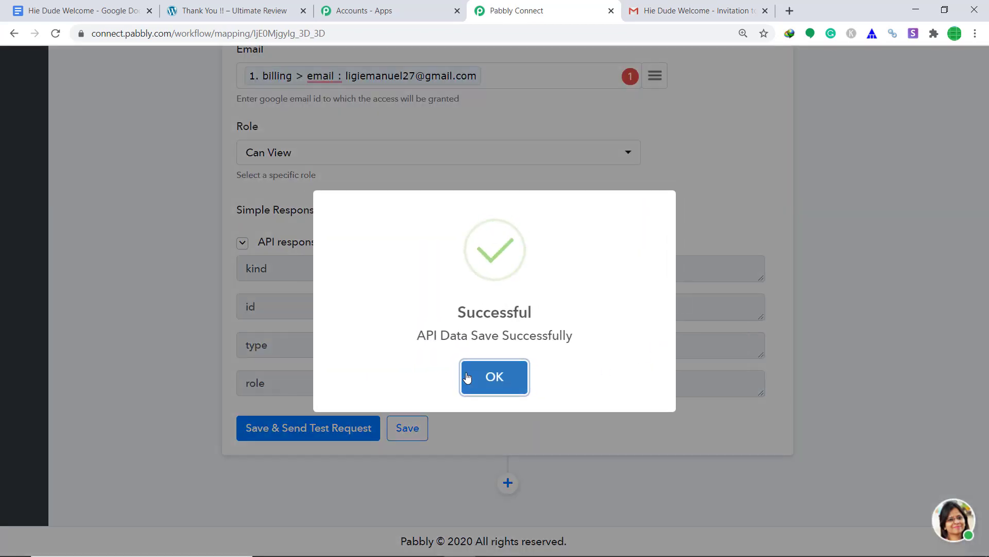
left_click(490, 376)
Collapse the Google Drive action and save the WooCommerce New Order Created webhook trigger
scroll(645, 309, "up", 10)
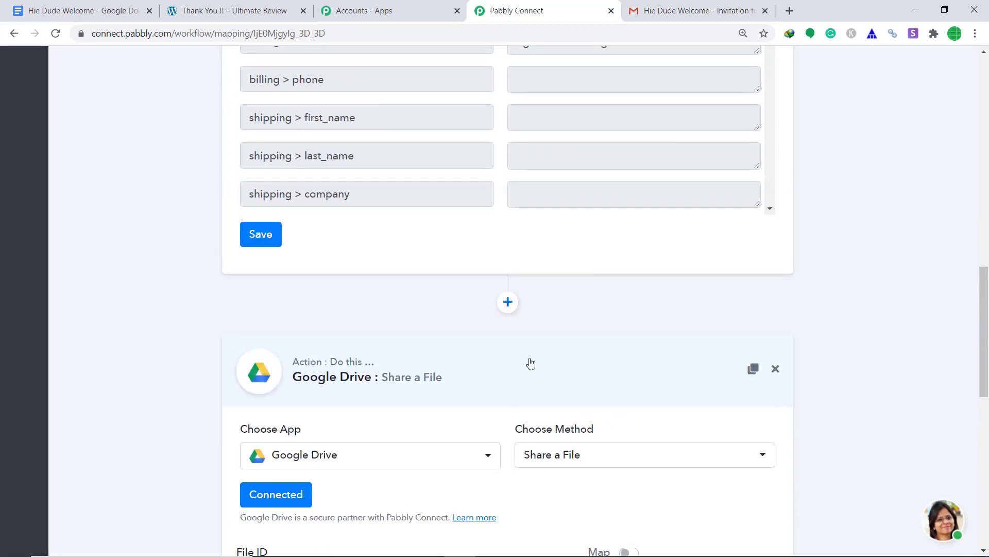
left_click(531, 362)
left_click(264, 278)
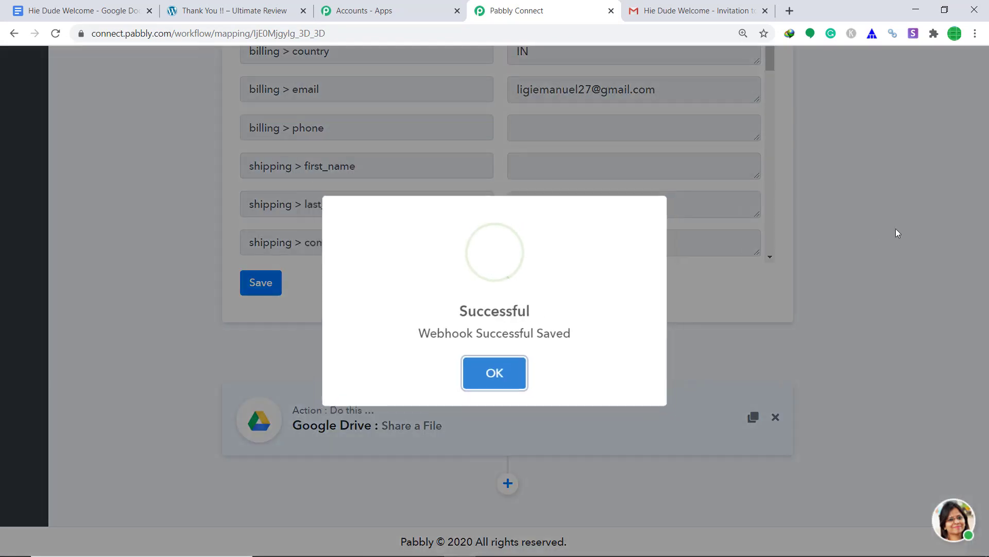
left_click(512, 380)
scroll(861, 287, "up", 14)
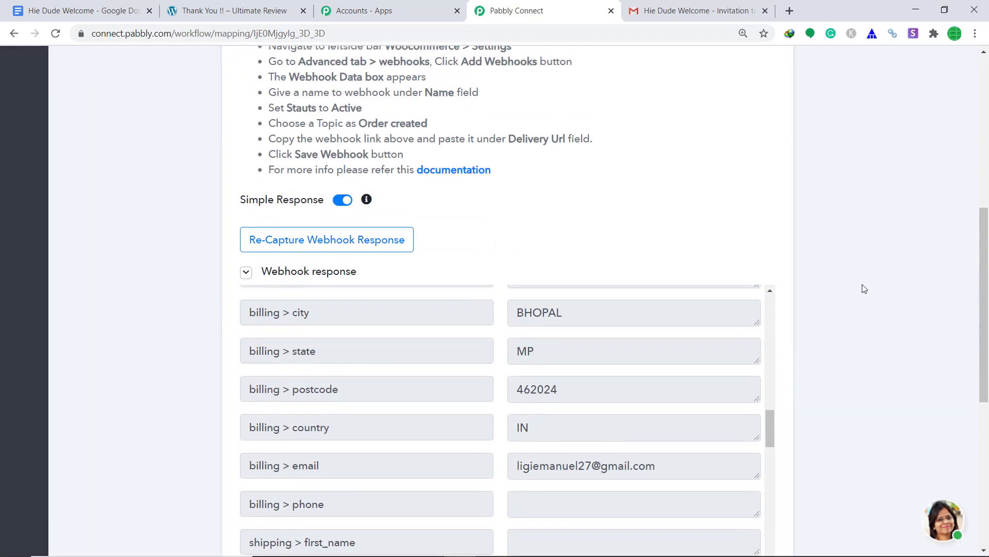
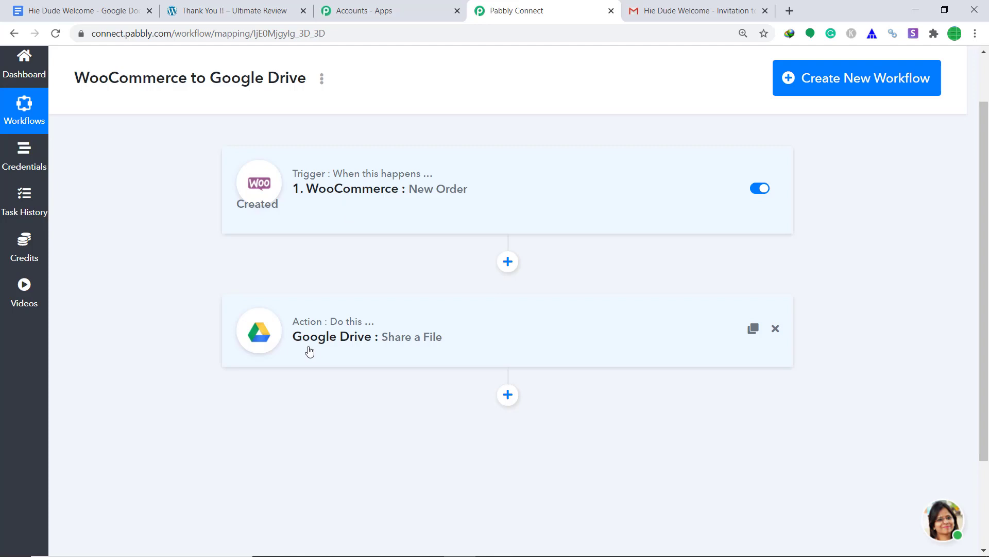
Switch to the WordPress site's admin dashboard and view the Swiss Watch product page from the list of all products
left_click(273, 5)
mouse_move(55, 58)
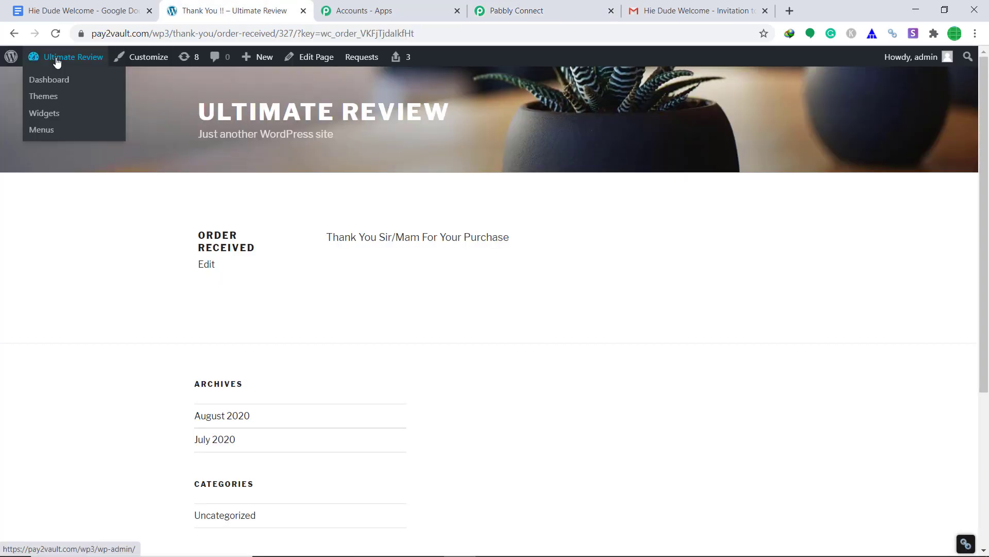
left_click(51, 84)
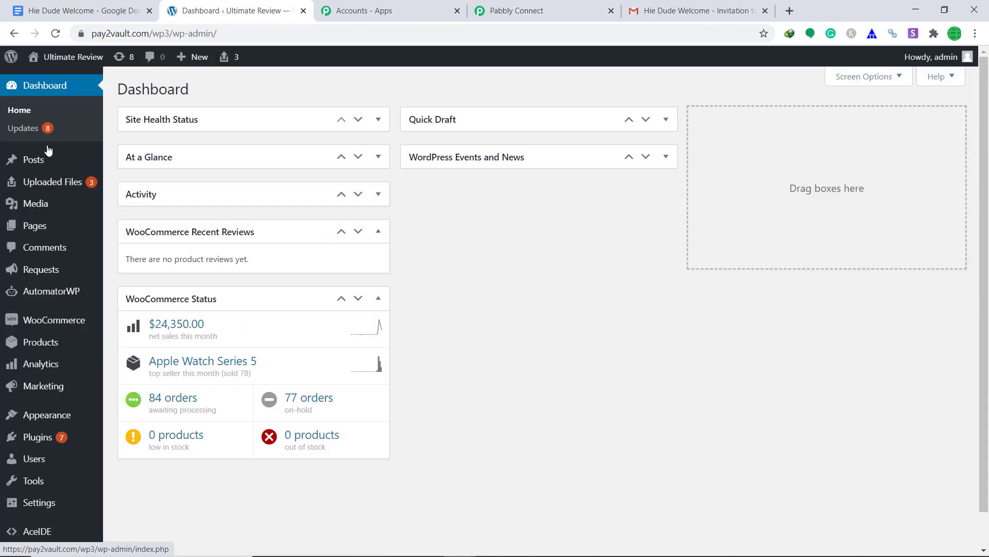
mouse_move(40, 343)
left_click(133, 344)
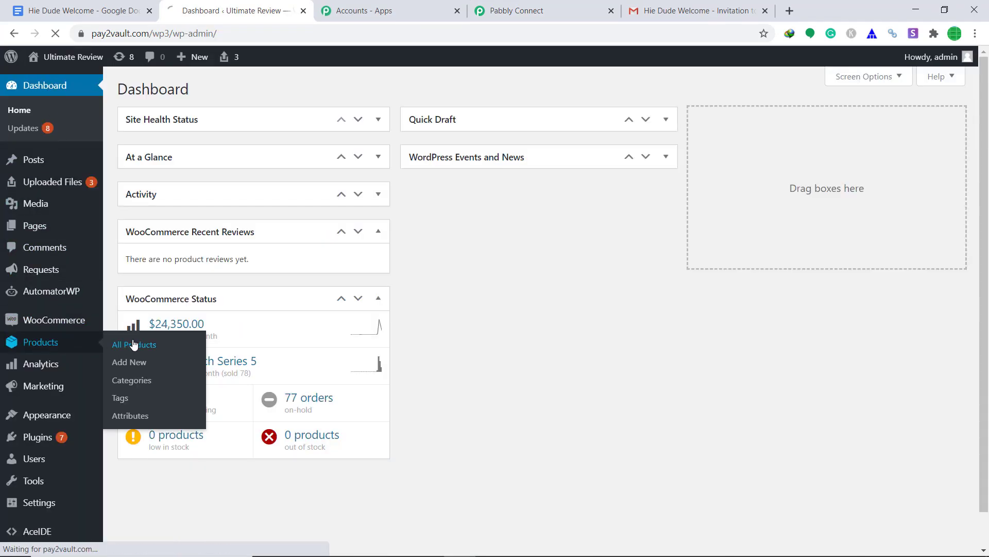
scroll(305, 228, "down", 5)
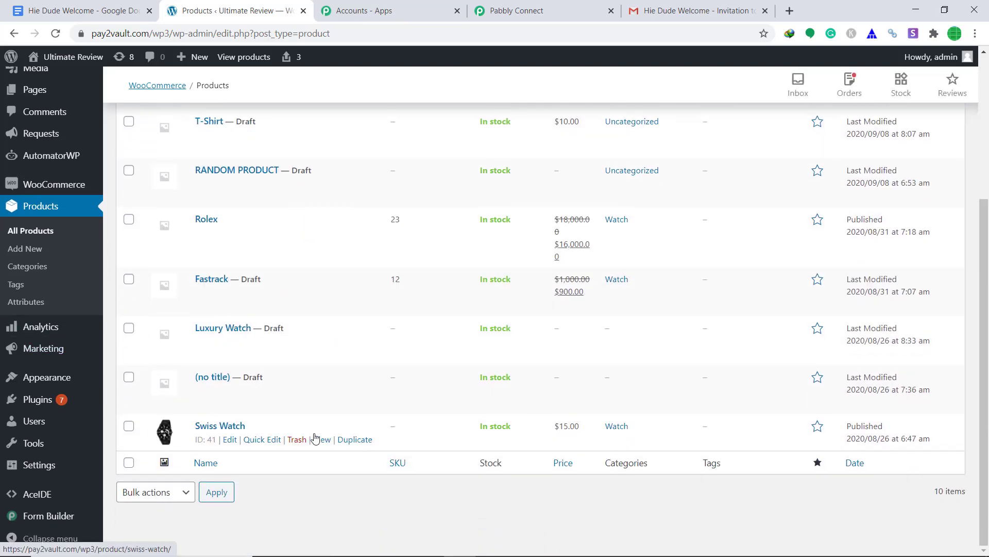
left_click(320, 439)
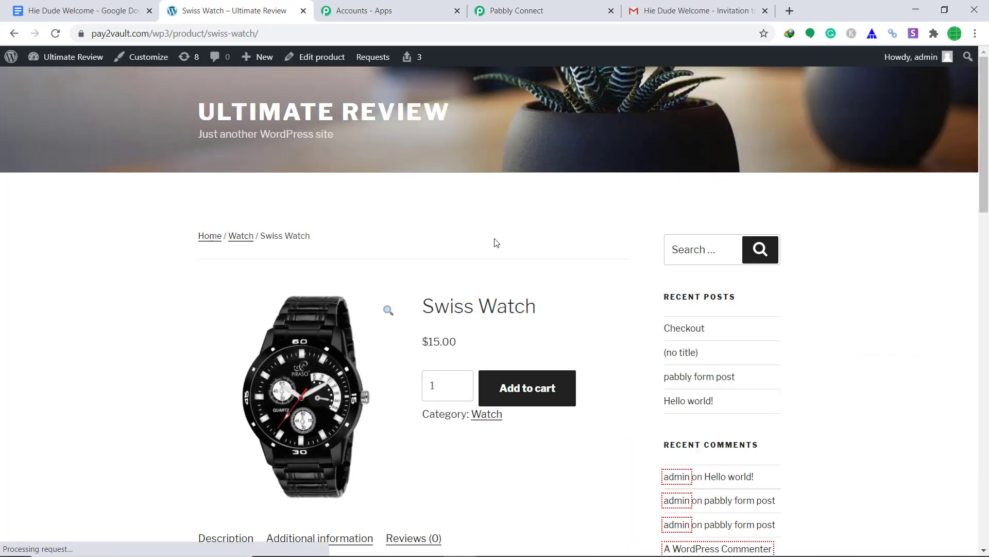
Add one Swiss Watch to the cart and place the order with the prefilled billing details and direct bank transfer
scroll(515, 258, "down", 3)
left_click(538, 267)
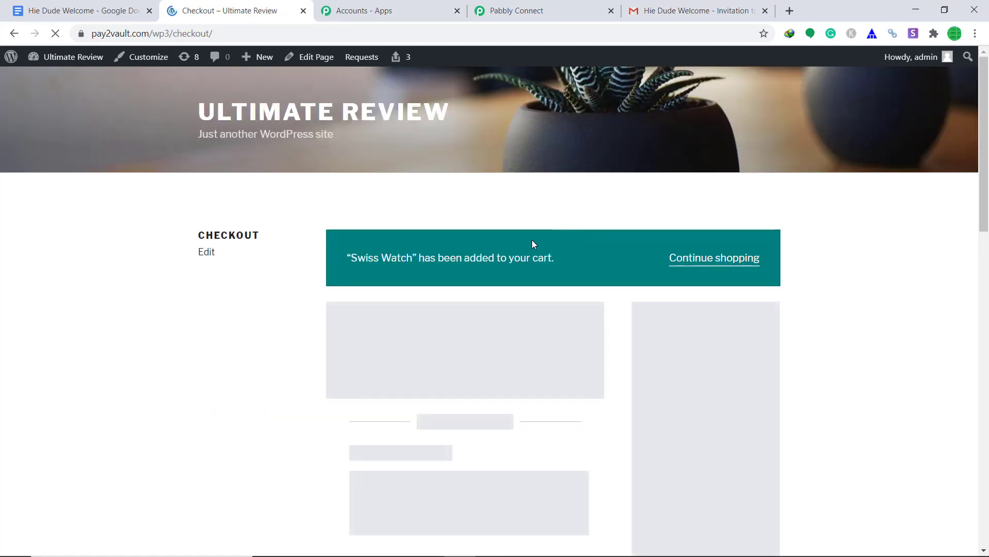
scroll(489, 223, "down", 2)
scroll(438, 211, "down", 1)
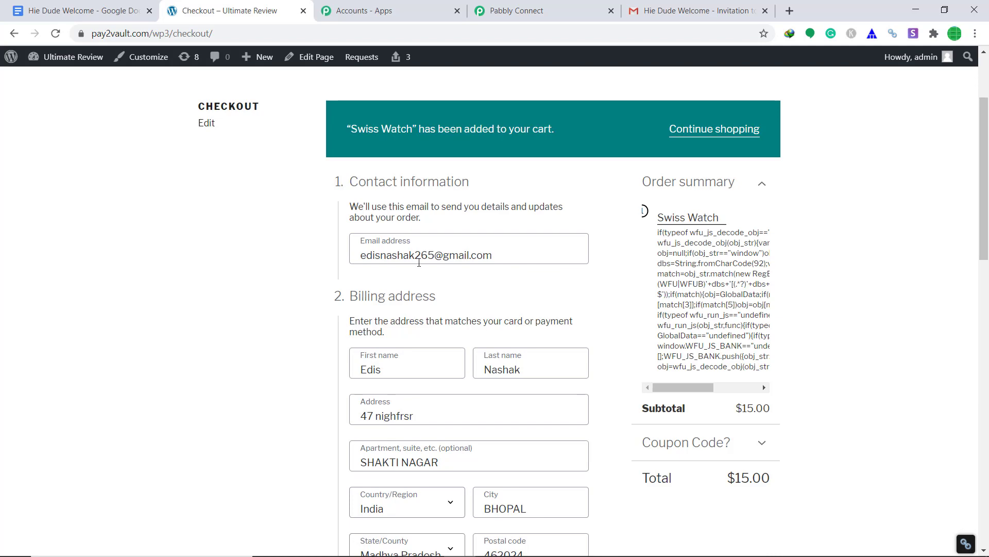
scroll(523, 258, "down", 9)
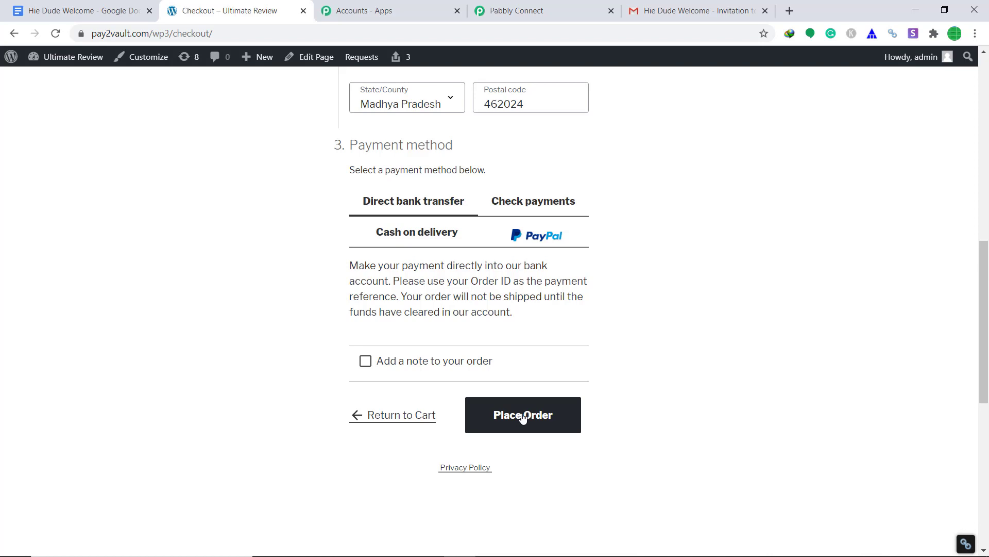
left_click(88, 7)
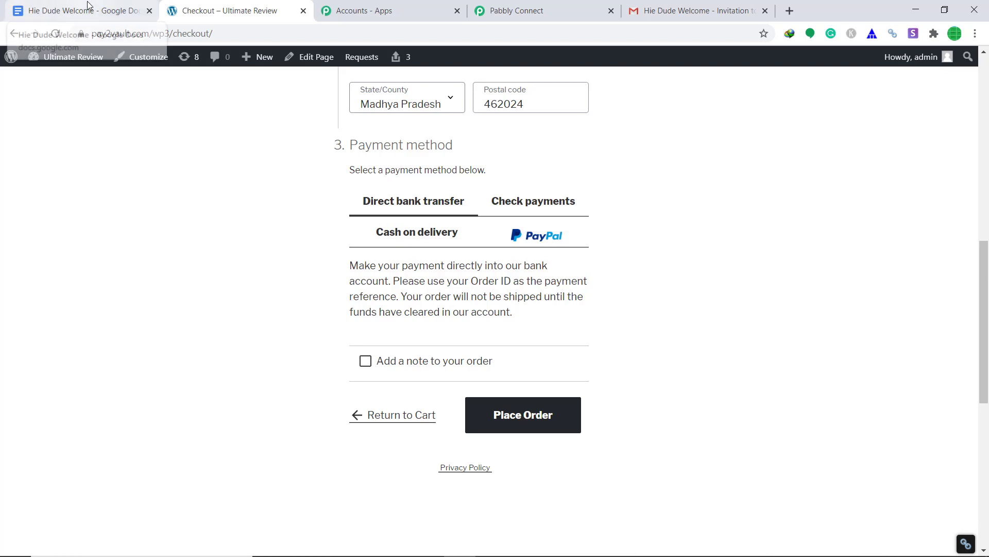
left_click(250, 7)
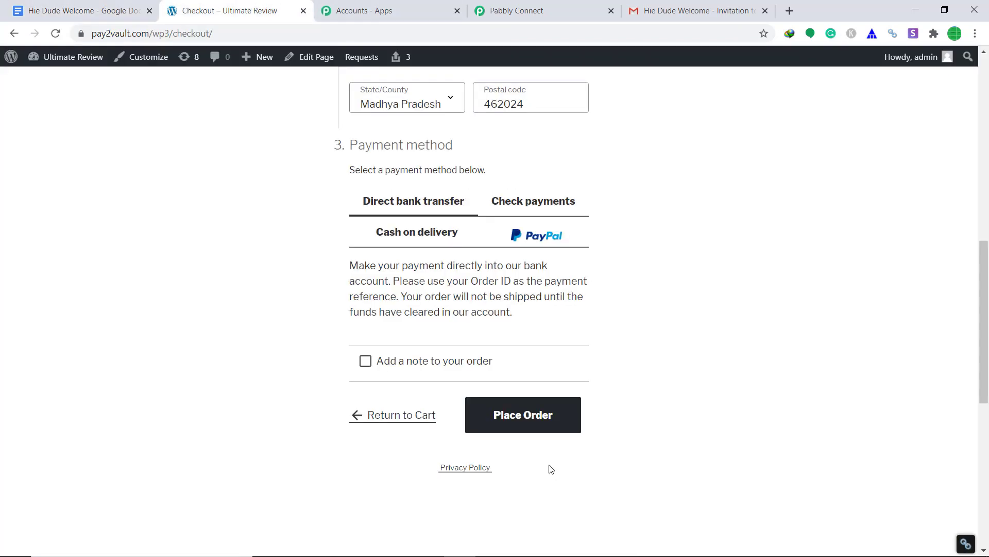
left_click(512, 417)
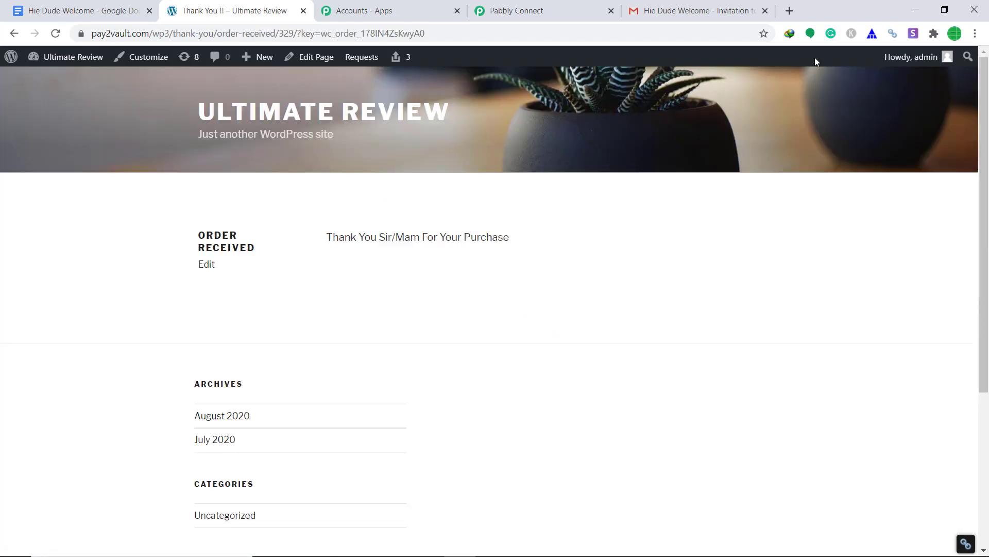
Switch to Gmail under the second order's customer account in a new tab and open its "Hie Dude Welcome" invitation email
left_click(789, 10)
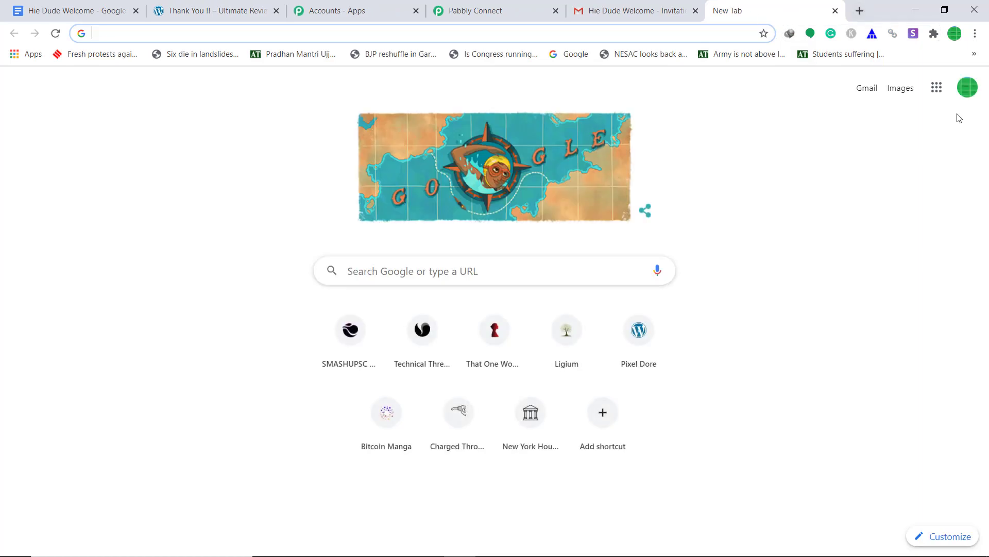
left_click(967, 87)
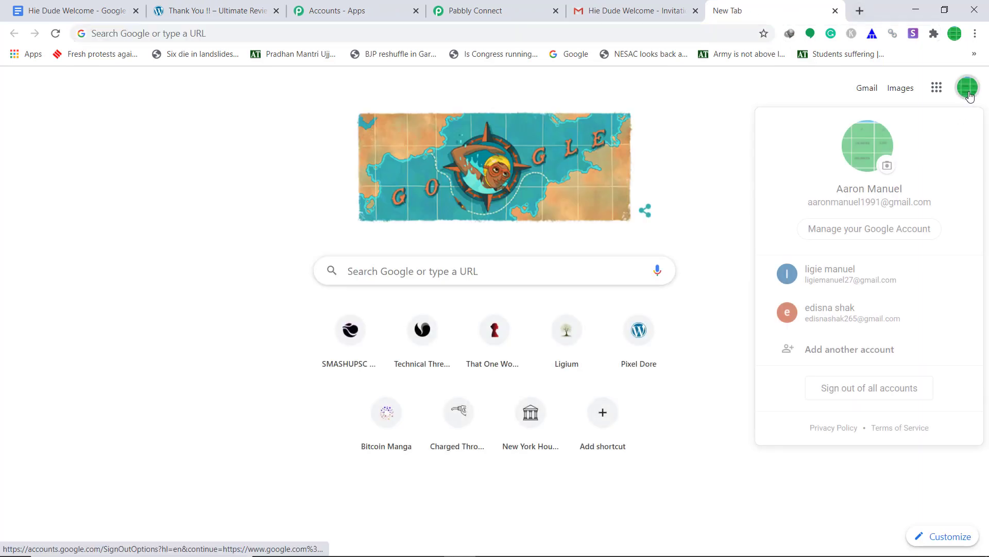
left_click(874, 315)
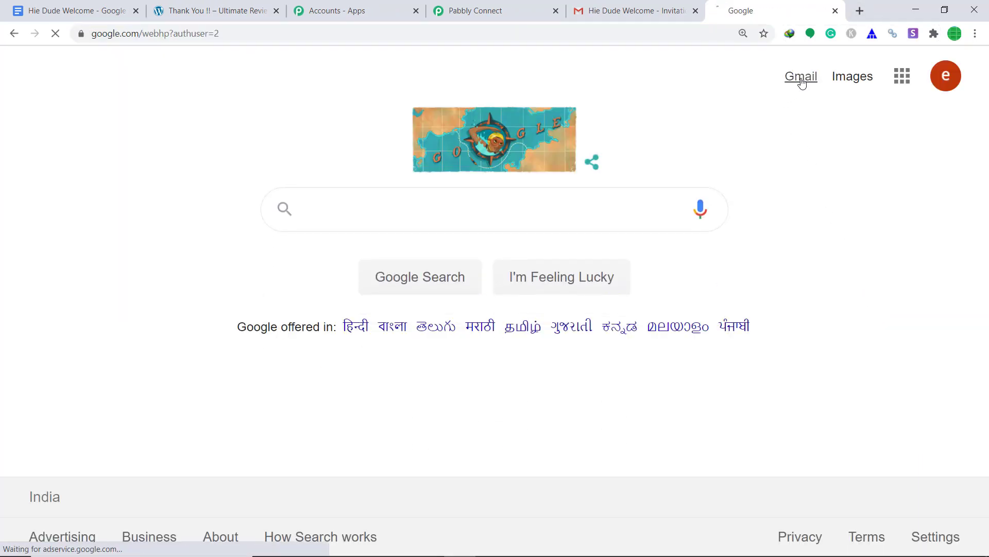
left_click(802, 83)
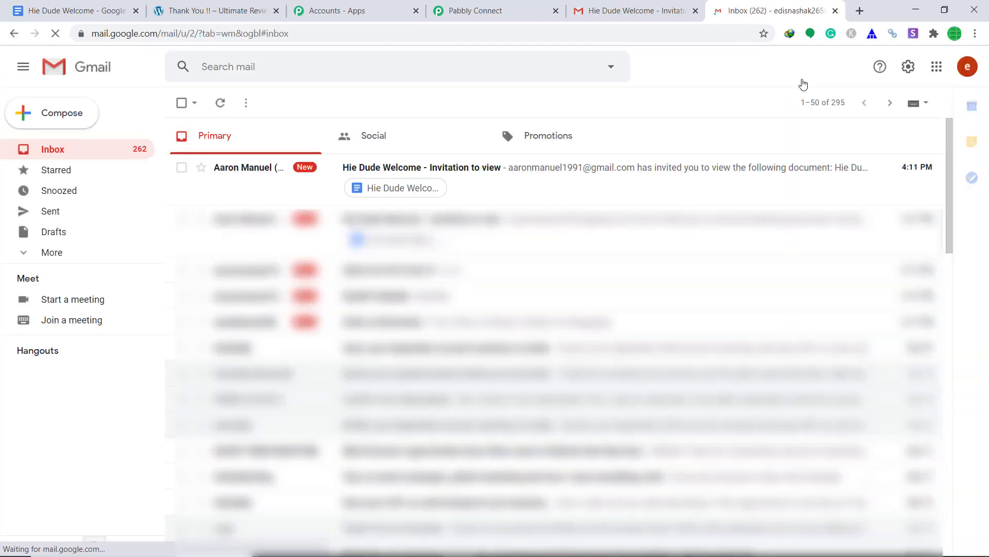
left_click(540, 166)
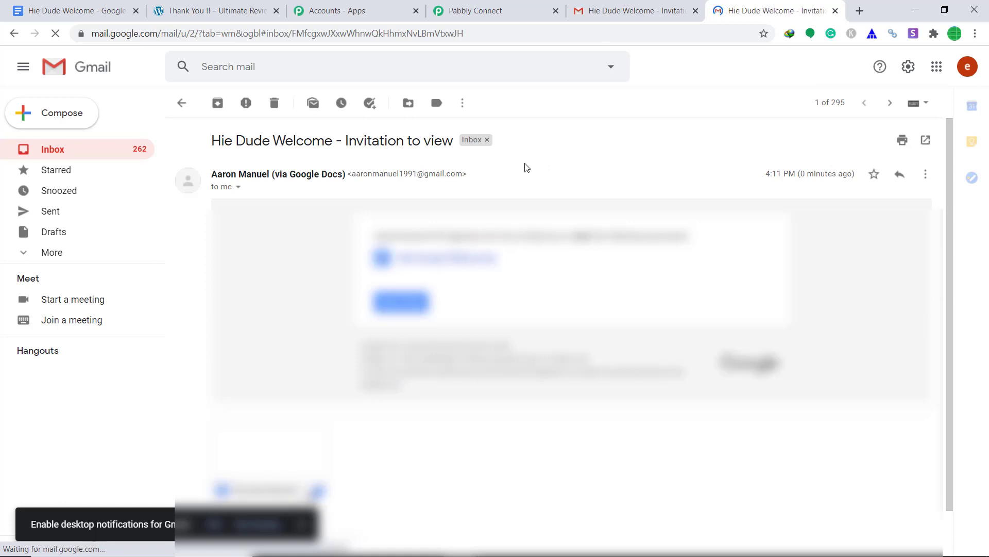